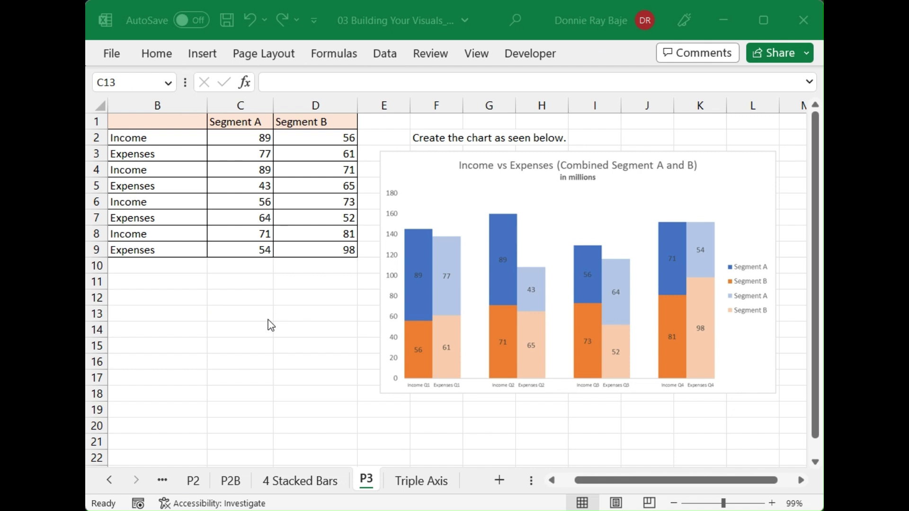
Step: Clear the instruction text in cell F2 and move the reference chart picture below the data table
click(268, 320)
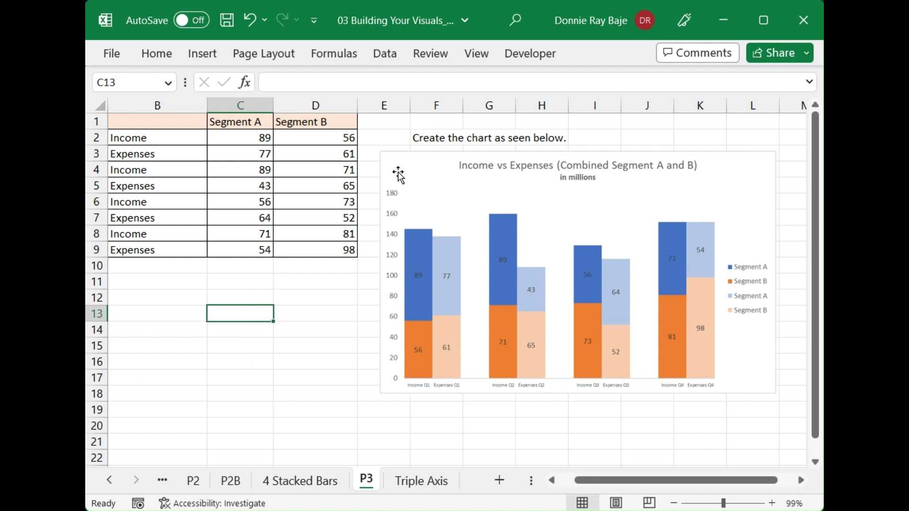
click(425, 136)
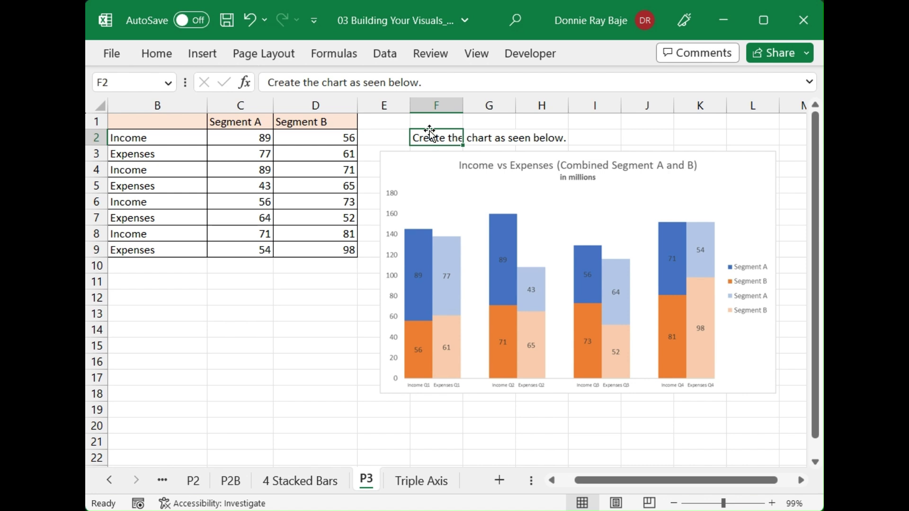
key(Delete)
drag(436, 161, 303, 254)
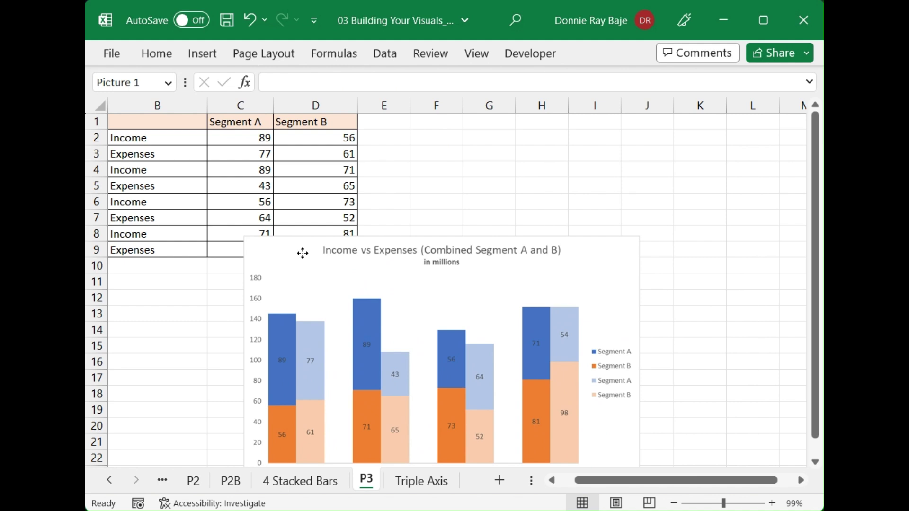
drag(302, 253, 413, 162)
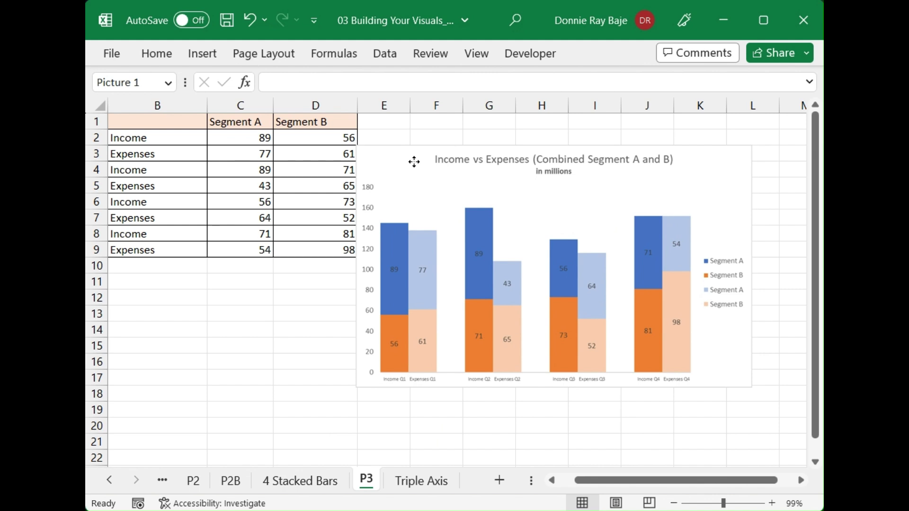
click(414, 162)
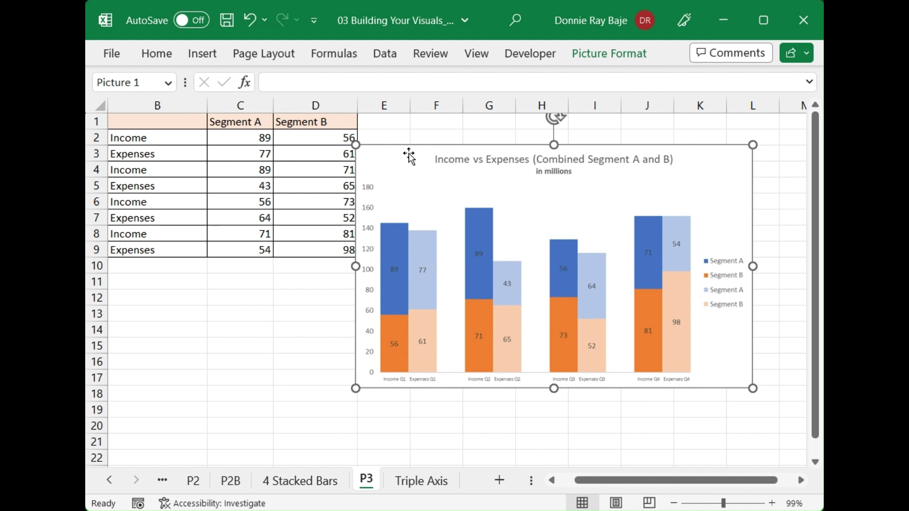
drag(409, 156, 298, 288)
Step: Copy the Segment A and Segment B headers from C1:D1 into E1:F1
click(249, 118)
drag(284, 118, 301, 121)
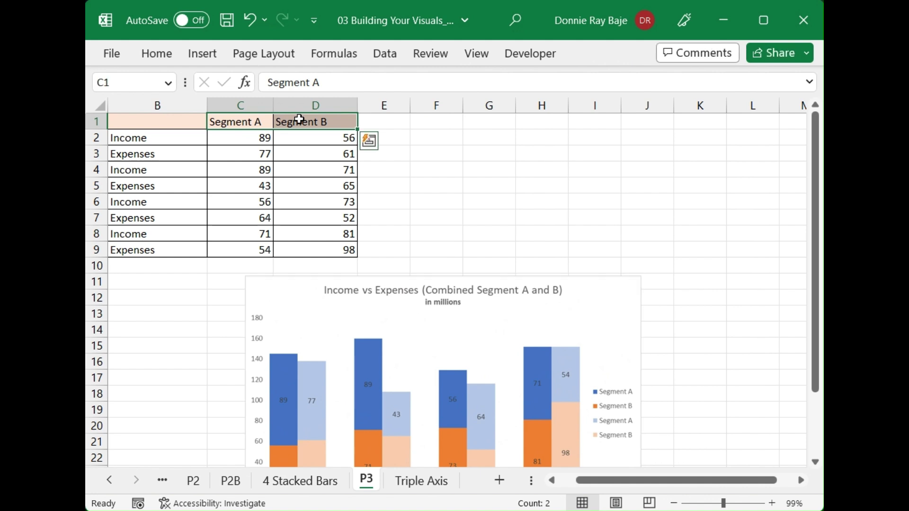
key(ctrl+c)
click(378, 124)
key(ctrl+v)
click(396, 187)
key(Escape)
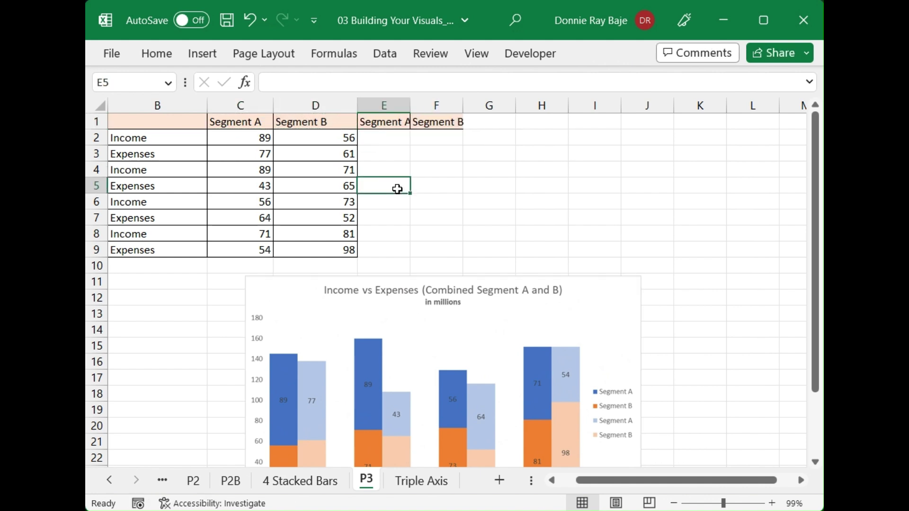
Step: Widen columns E and F so their Segment A and Segment B headers fit
drag(412, 106, 497, 106)
drag(264, 106, 318, 107)
click(317, 107)
scroll(507, 195, down, 2)
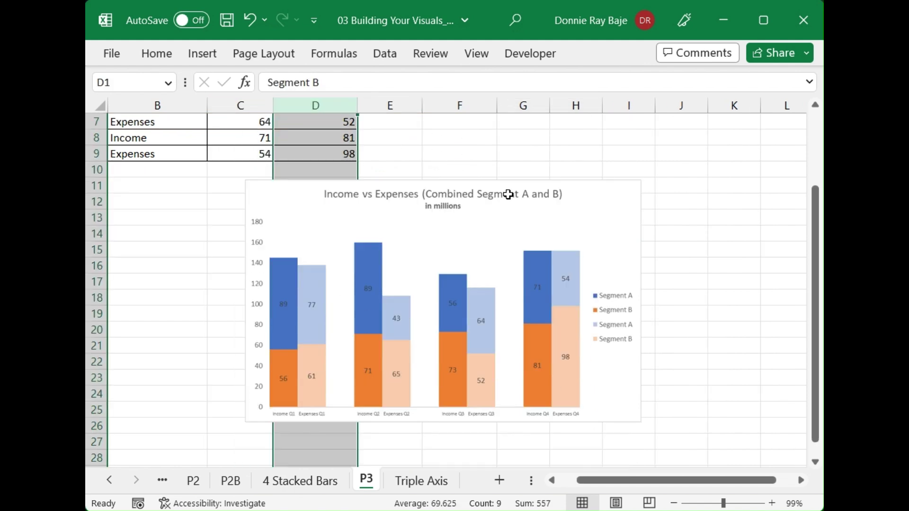
scroll(508, 195, up, 2)
drag(410, 105, 411, 105)
click(457, 105)
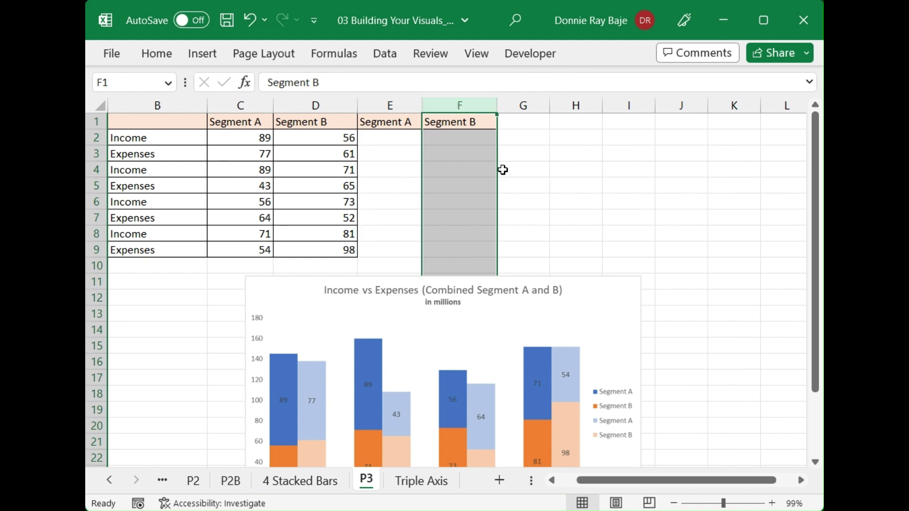
Step: Move the Q1 and Q2 Expenses values from C3:D3 and C5:D5 into E3:F3 and E5:F5
drag(263, 158, 317, 157)
key(ctrl+c)
click(380, 157)
key(ctrl+v)
drag(264, 185, 351, 186)
key(ctrl+x)
click(387, 189)
key(ctrl+v)
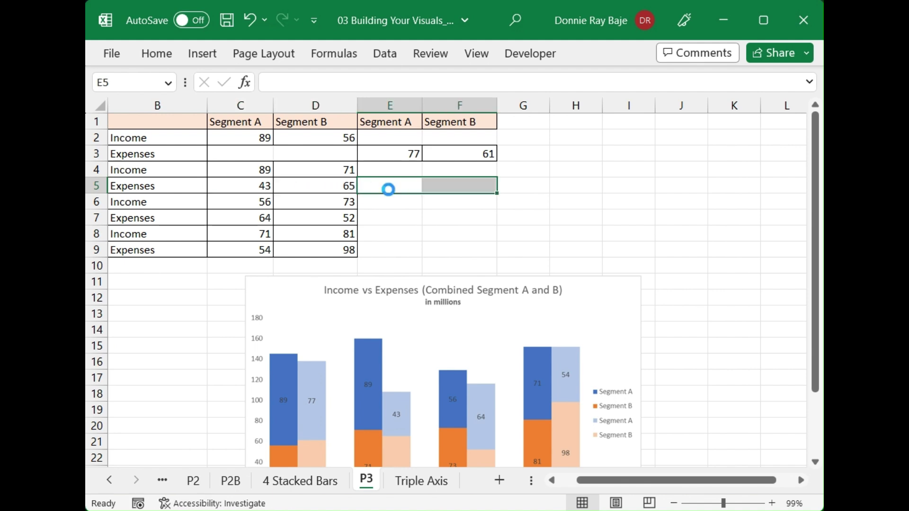
Step: Move the Q3 and Q4 Expenses values from C7:D7 and C9:D9 into E7:F7 and E9:F9
drag(251, 222, 316, 221)
key(ctrl+x)
click(394, 217)
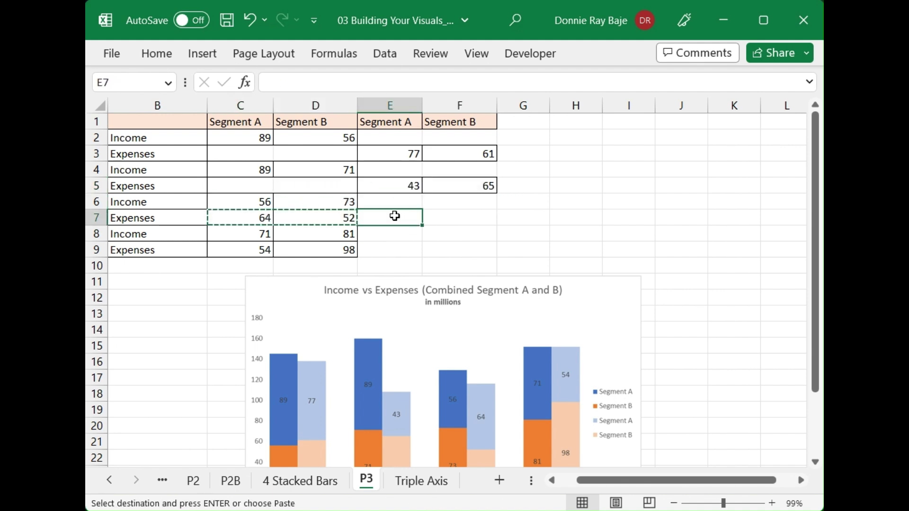
key(ctrl+v)
drag(254, 250, 352, 250)
key(ctrl+x)
click(373, 244)
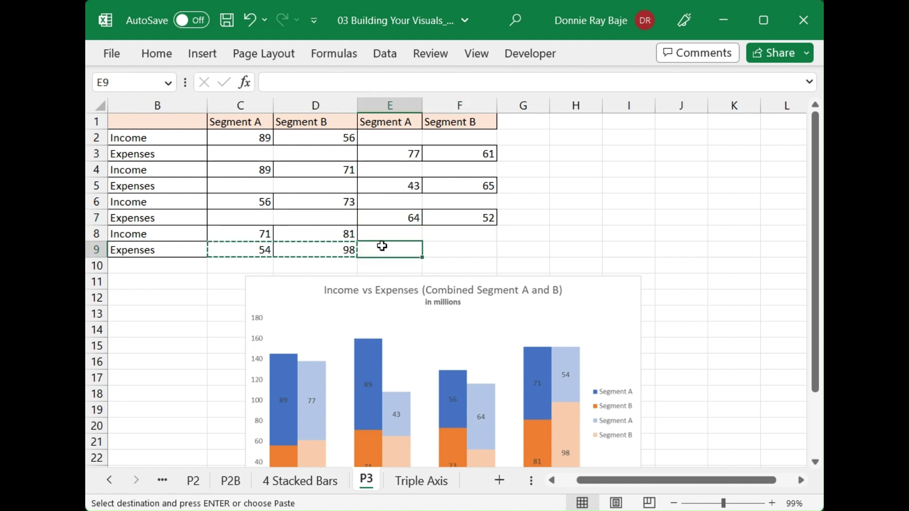
key(ctrl+v)
click(451, 233)
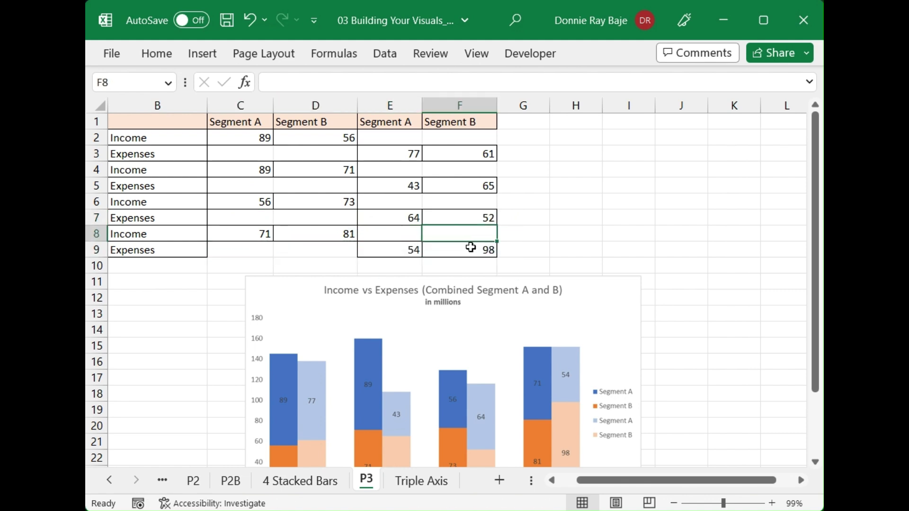
Step: Examine how the reference chart groups and spaces the quarters compared with the quarter labels and rows of the table
scroll(471, 249, down, 1)
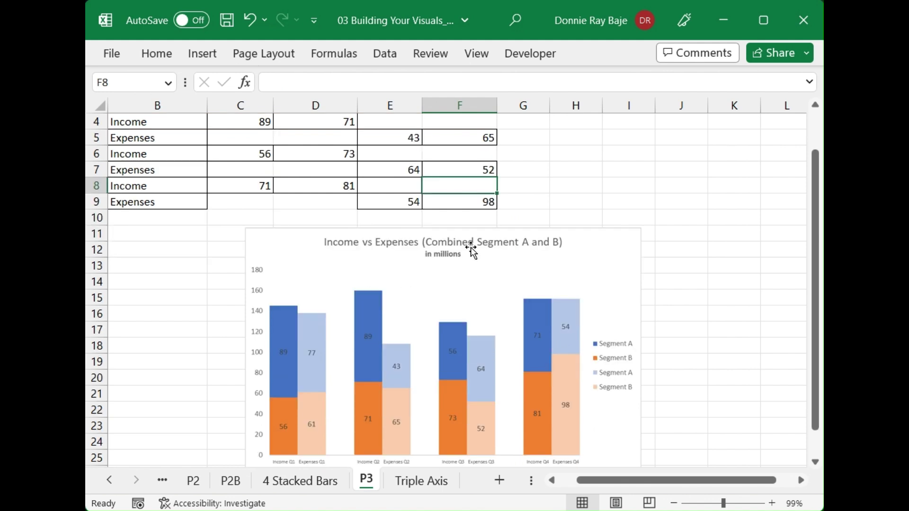
scroll(470, 248, up, 1)
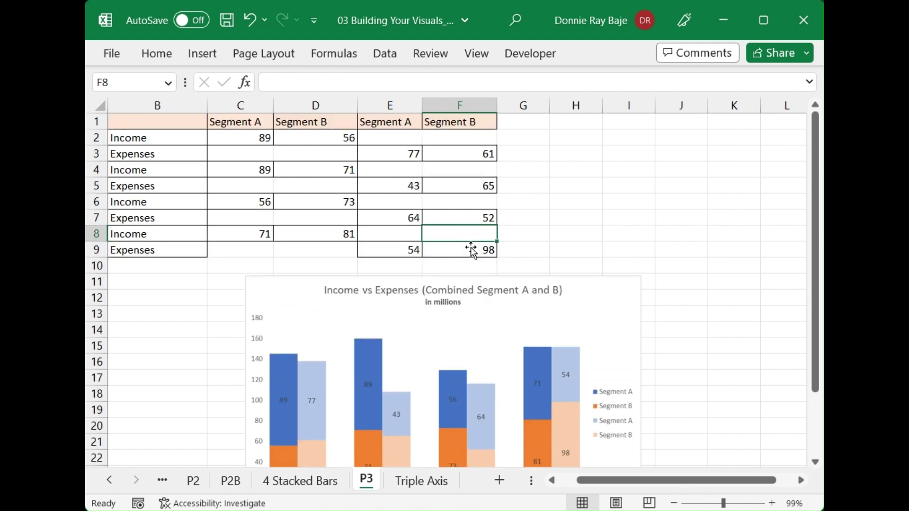
scroll(470, 248, down, 2)
scroll(471, 248, up, 2)
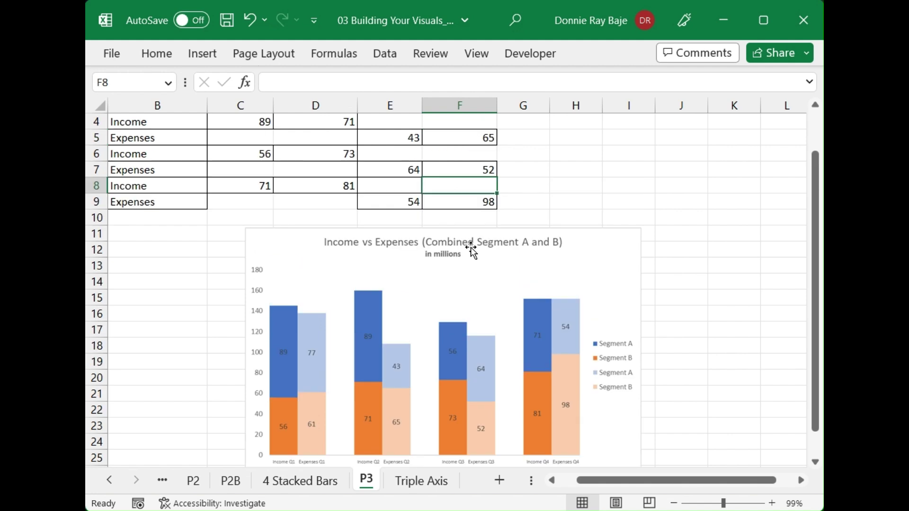
click(566, 481)
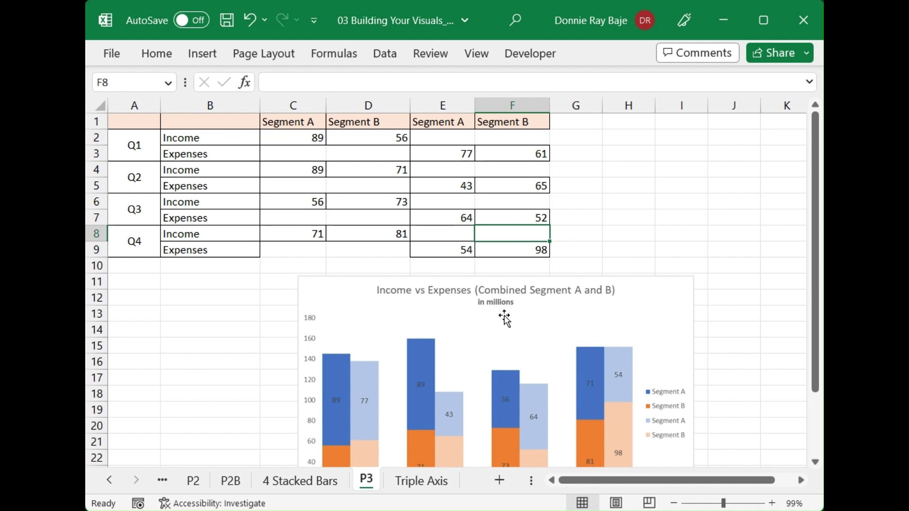
scroll(503, 319, down, 2)
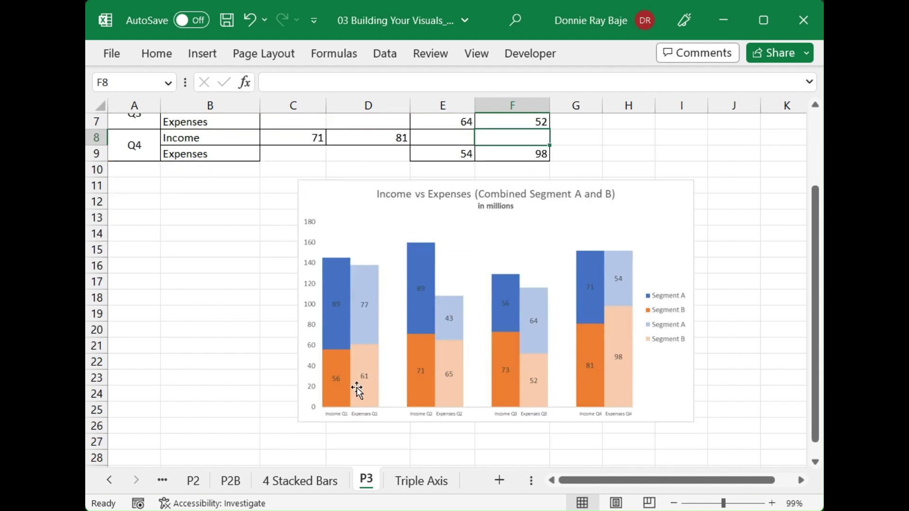
scroll(357, 389, up, 2)
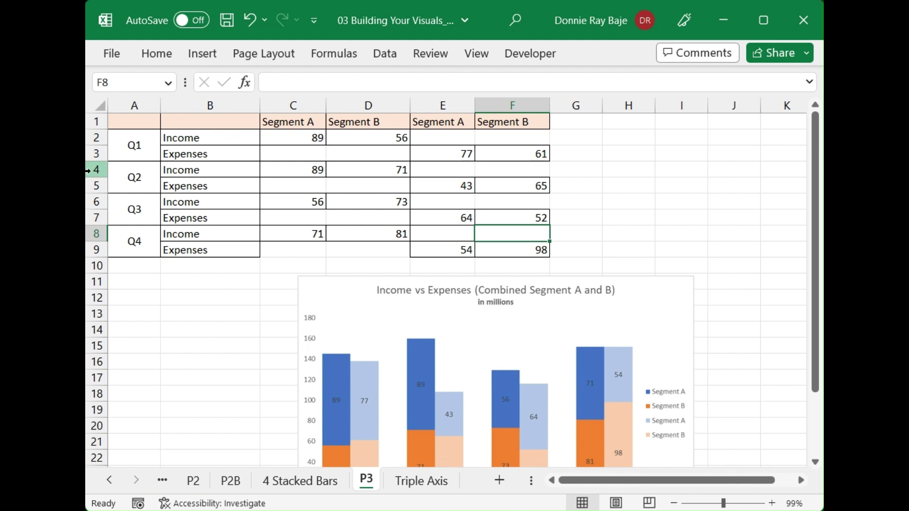
click(96, 138)
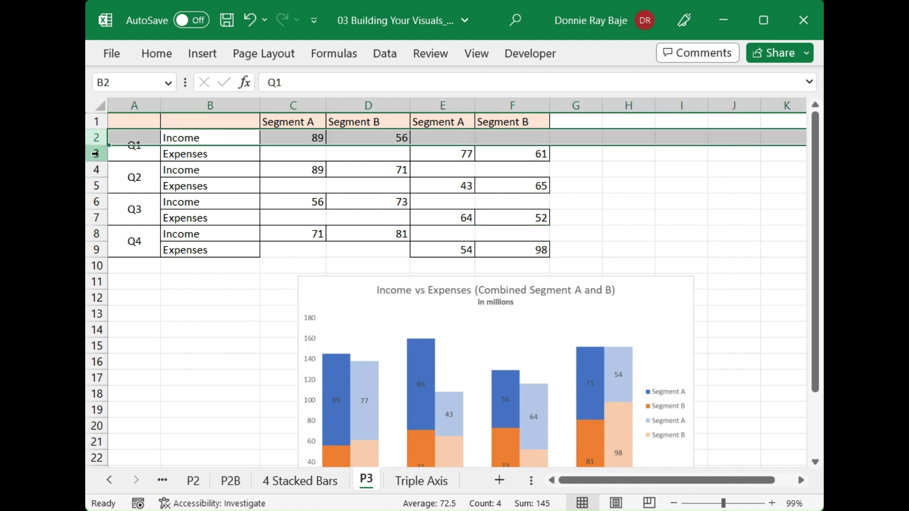
click(96, 153)
click(96, 137)
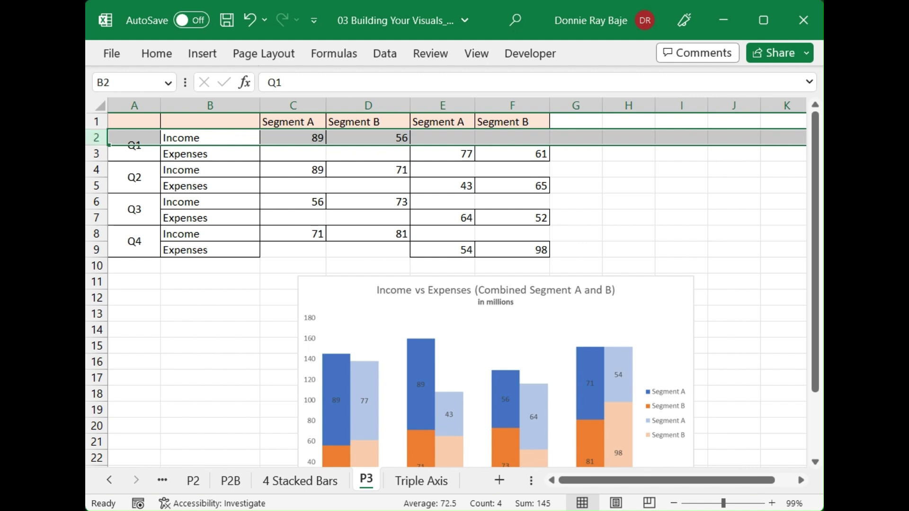
Step: Insert a blank row above the Q2 Income row and another above the Q3 Income row
click(96, 170)
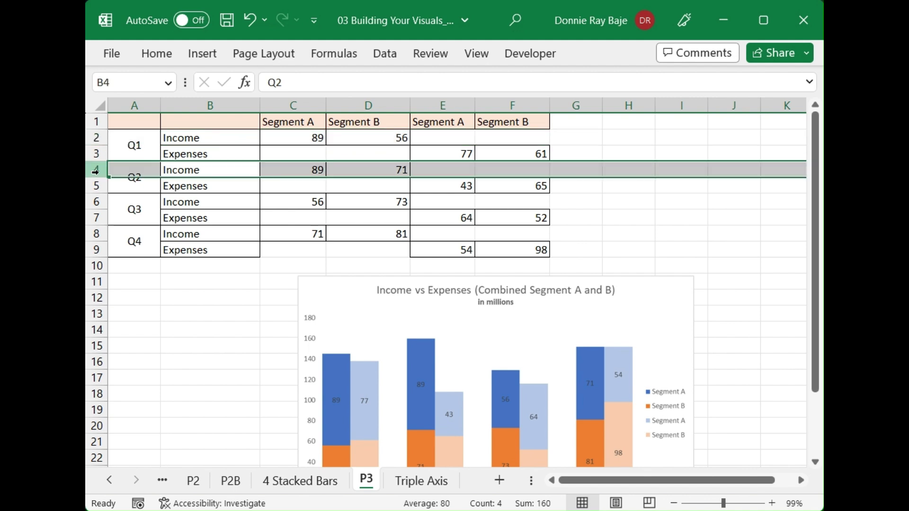
right_click(96, 171)
click(142, 342)
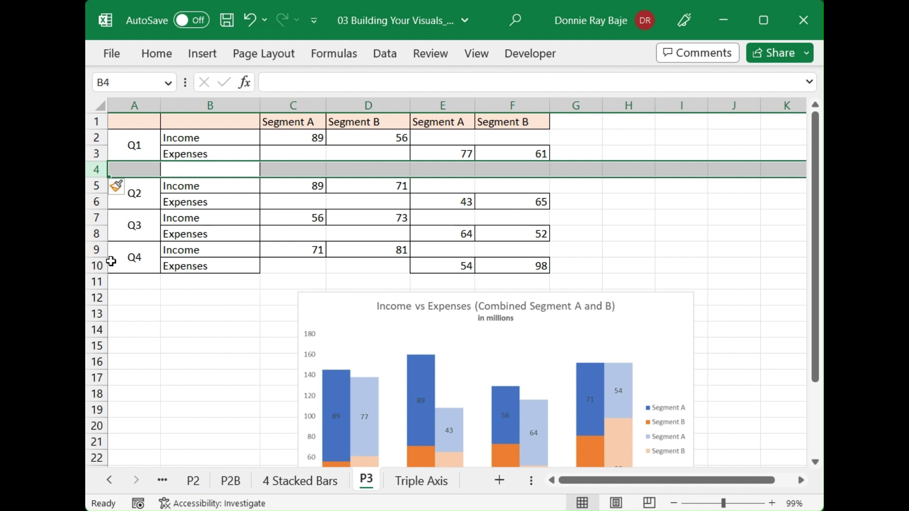
click(93, 218)
right_click(93, 217)
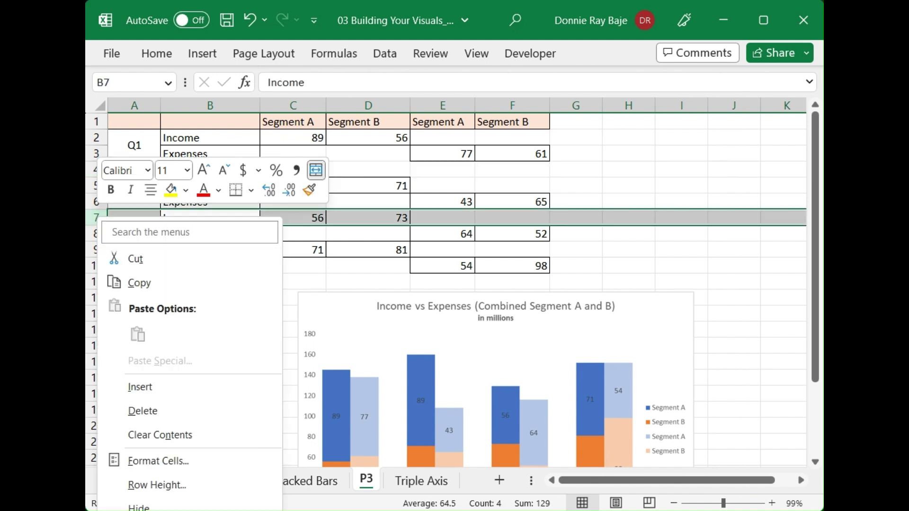
click(141, 382)
Step: Insert a blank row above the Q4 Income row, at row 10
click(96, 265)
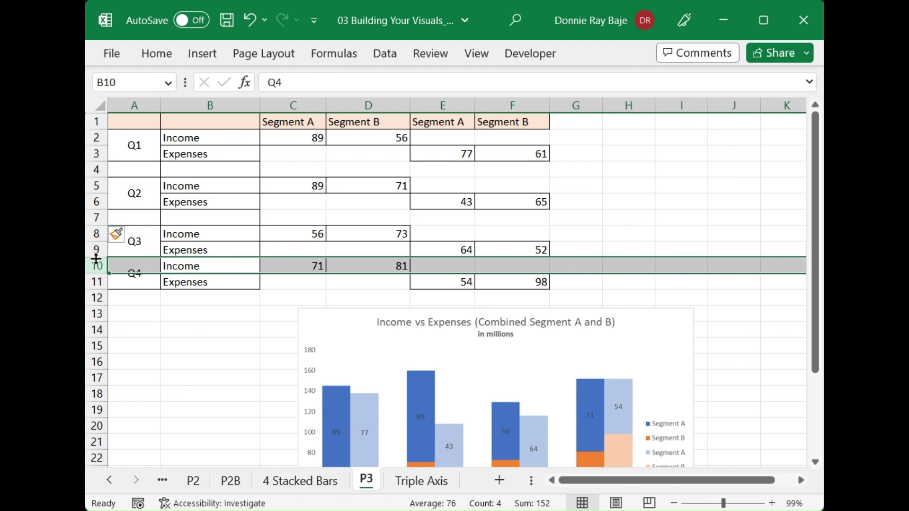
click(96, 169)
click(97, 217)
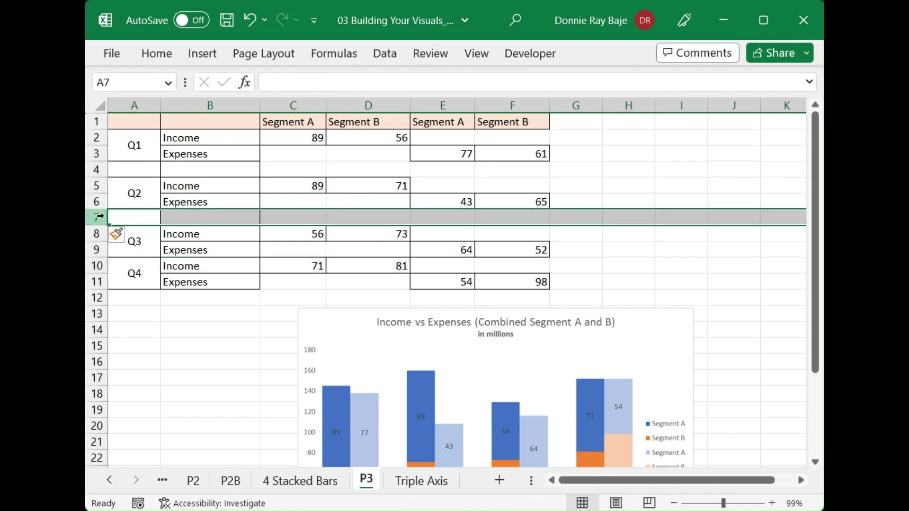
click(100, 265)
right_click(100, 265)
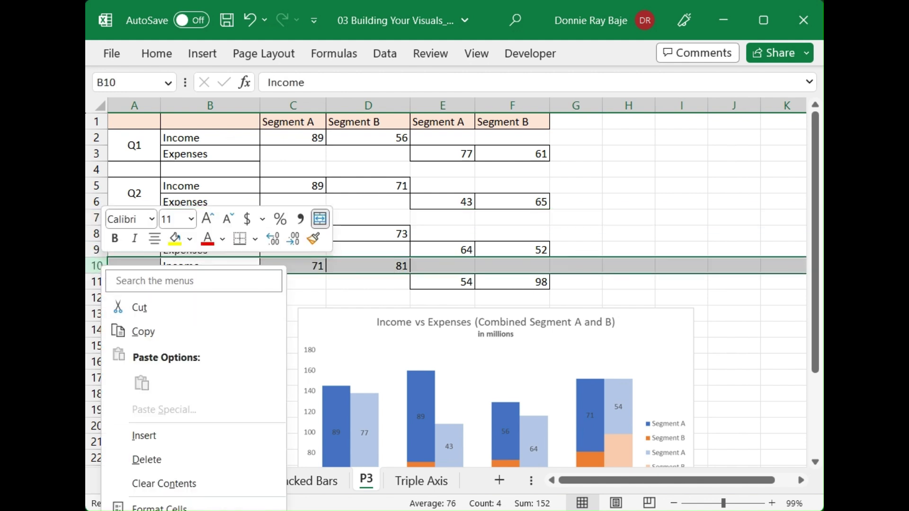
click(151, 433)
click(166, 382)
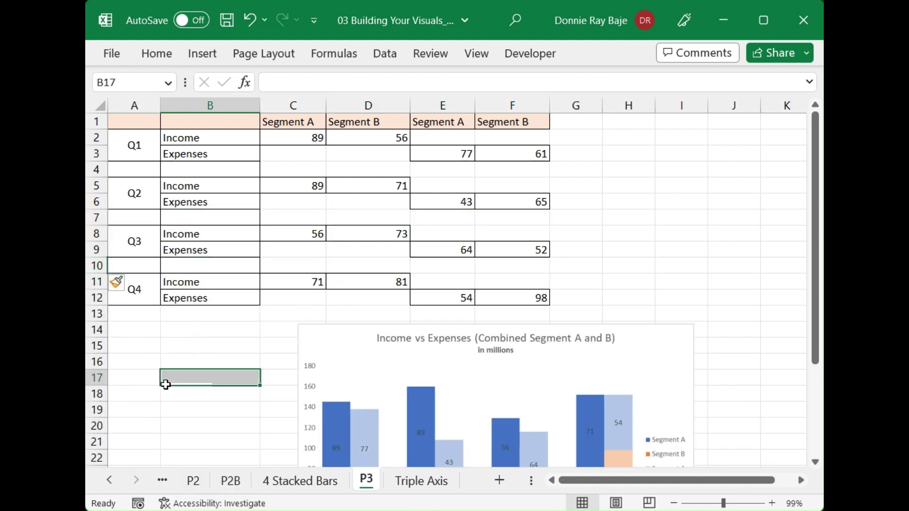
Step: Insert a 2-D Stacked Column chart from the range B1:F12
click(362, 216)
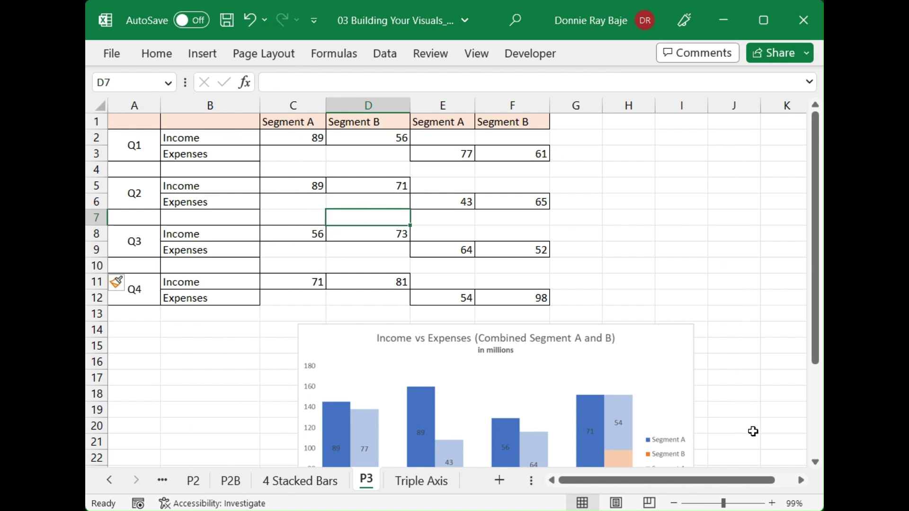
scroll(753, 431, down, 2)
scroll(753, 432, up, 2)
click(207, 348)
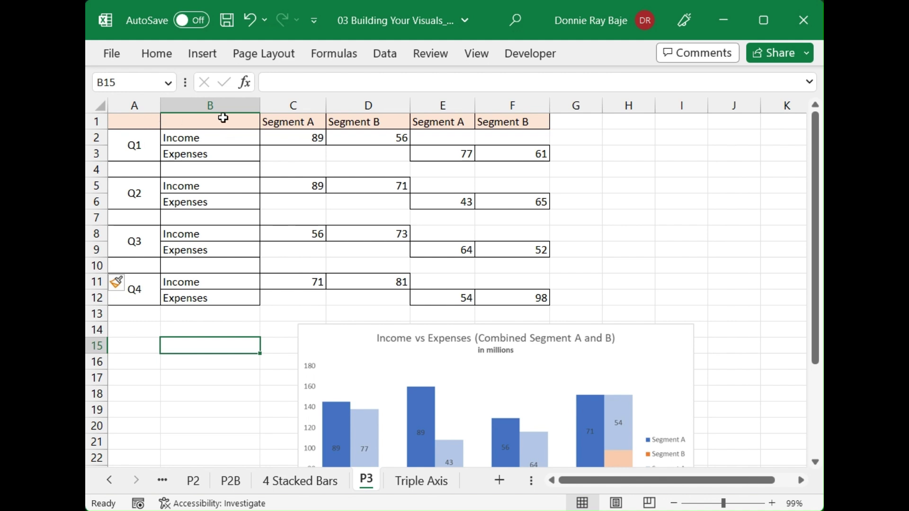
scroll(324, 179, down, 3)
scroll(323, 180, up, 3)
drag(209, 119, 522, 294)
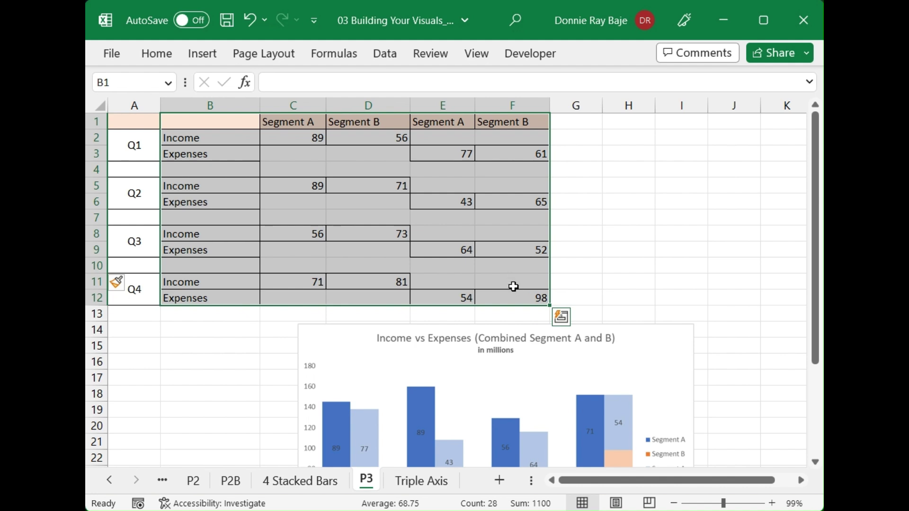
click(203, 54)
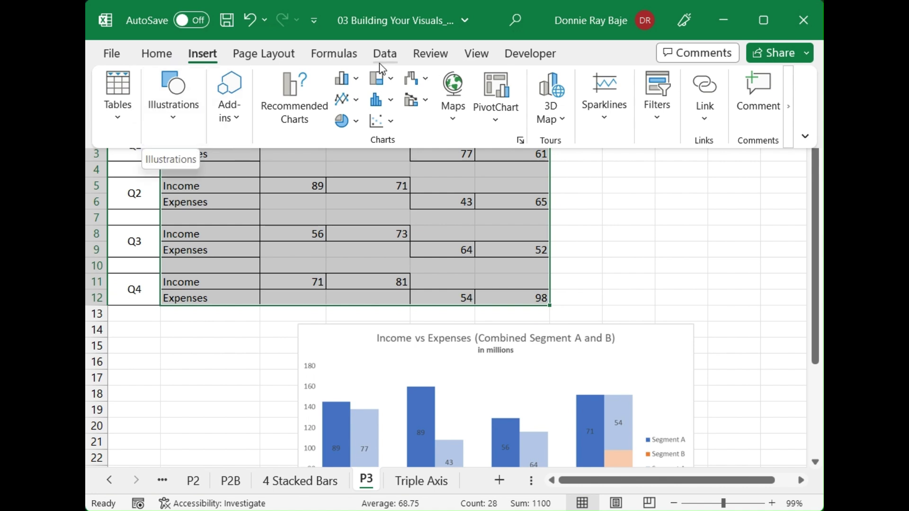
click(341, 81)
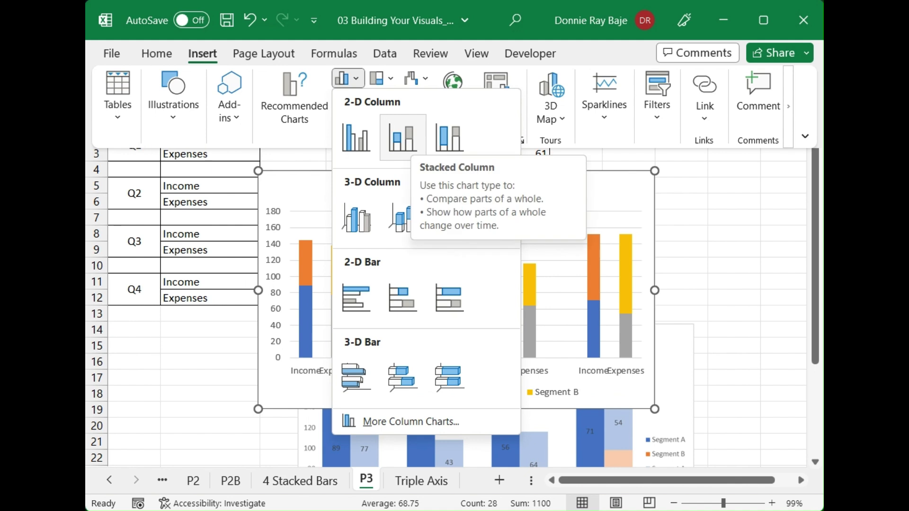
click(403, 137)
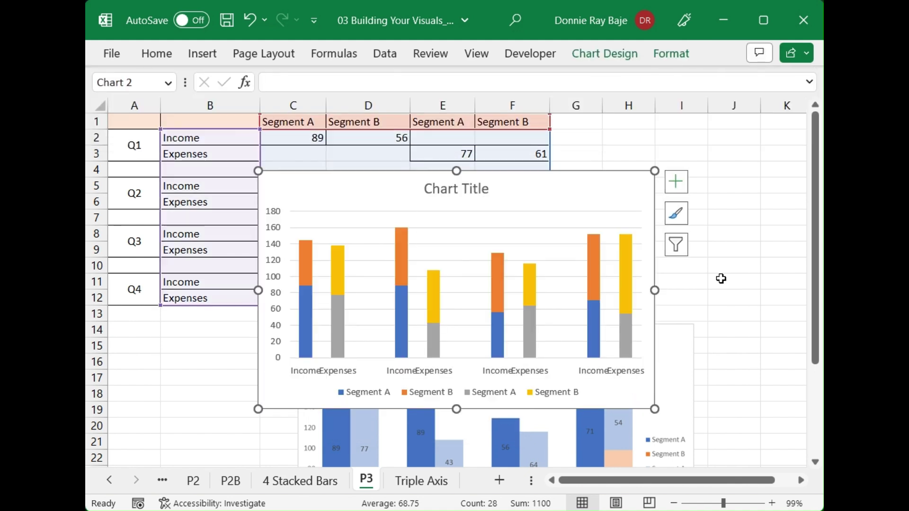
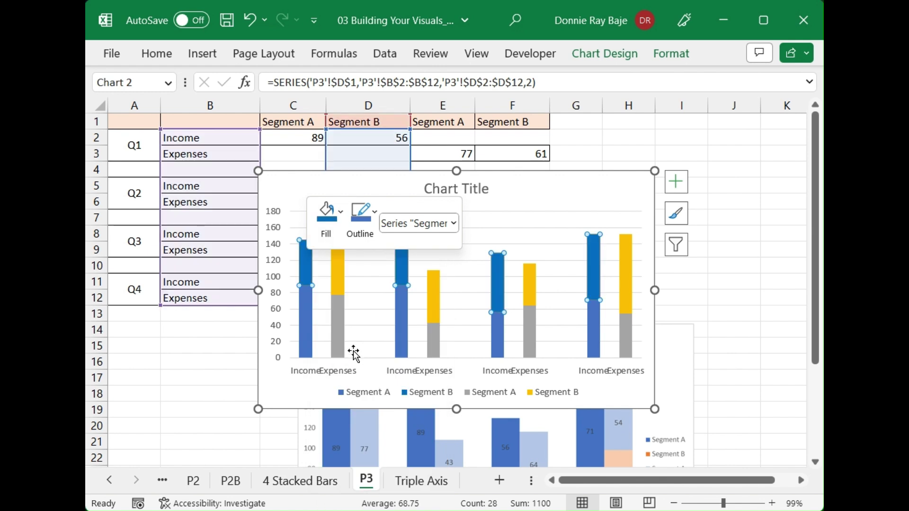
click(300, 322)
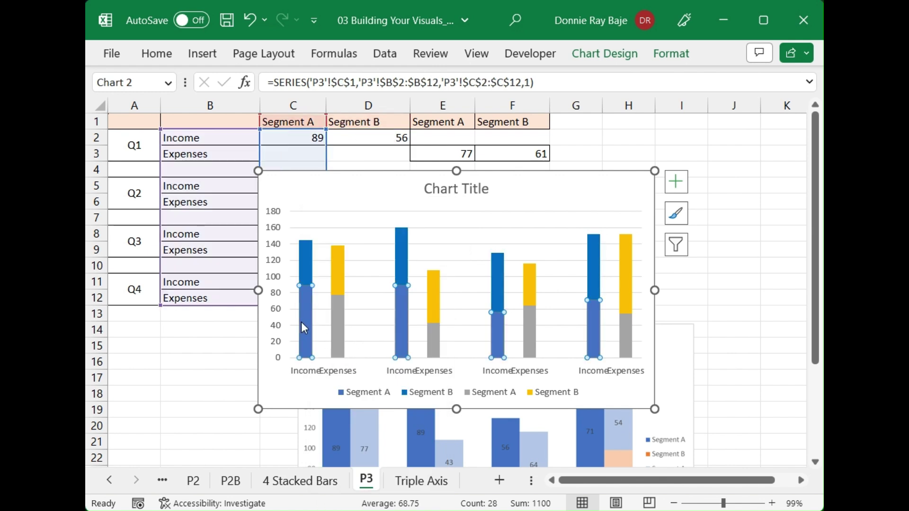
right_click(301, 322)
click(322, 272)
click(322, 271)
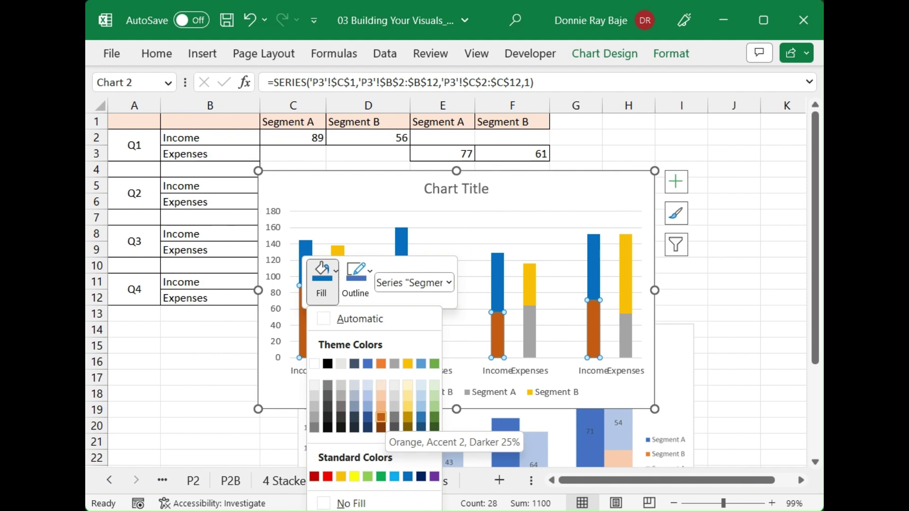
scroll(316, 180, down, 3)
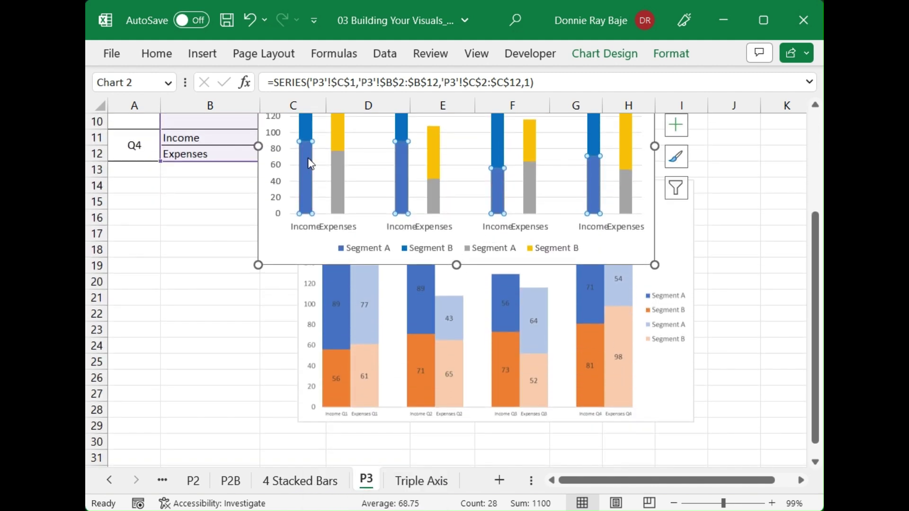
scroll(256, 221, up, 2)
Step: Fill the Income columns' Segment A series with a strong orange from the standard color palette
right_click(308, 276)
click(326, 222)
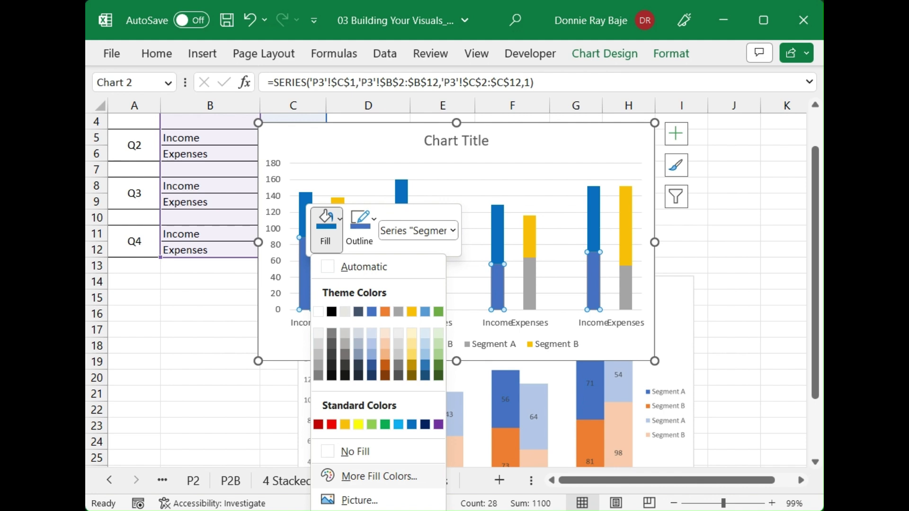
click(379, 476)
click(527, 263)
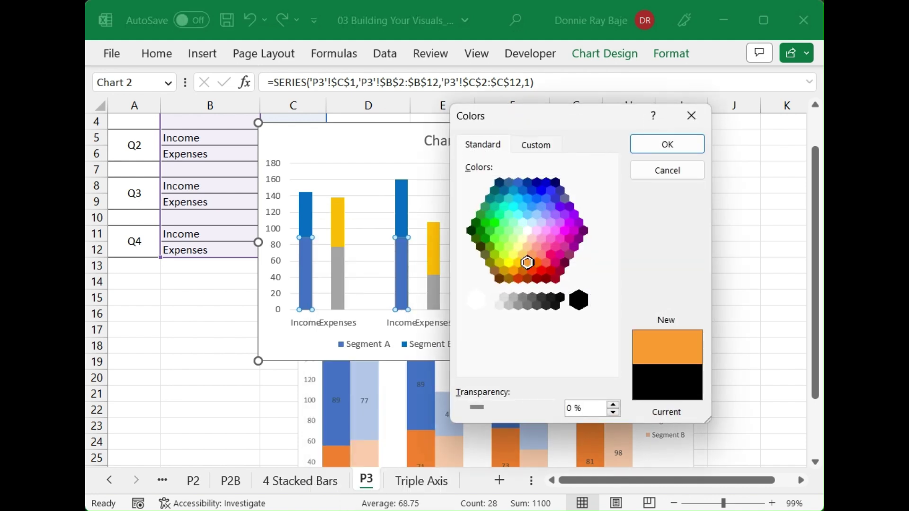
click(513, 271)
click(537, 263)
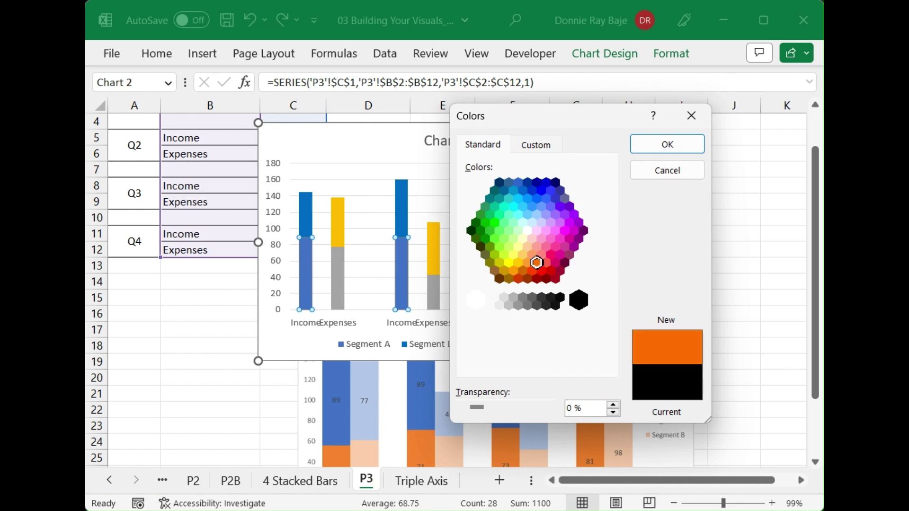
click(648, 143)
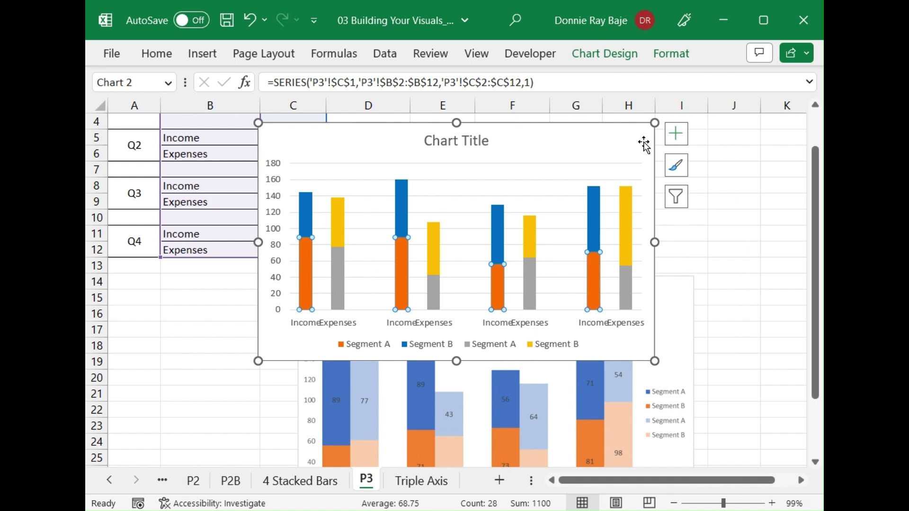
Step: Fill the Expenses columns' Segment B series with a very light blue theme color
click(343, 230)
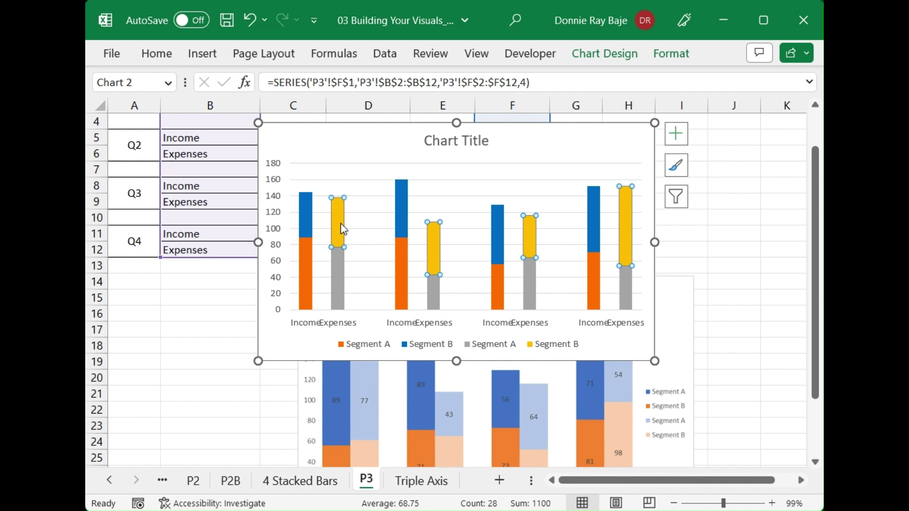
right_click(343, 230)
click(361, 182)
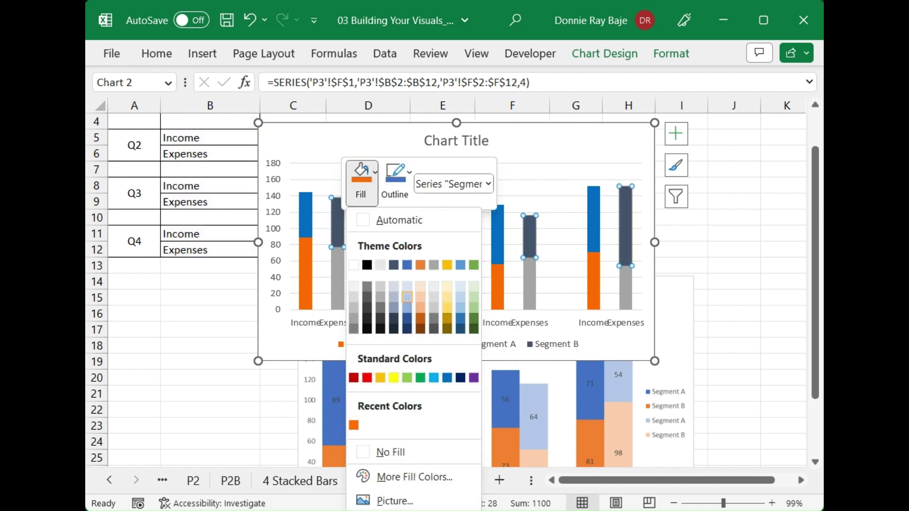
click(406, 287)
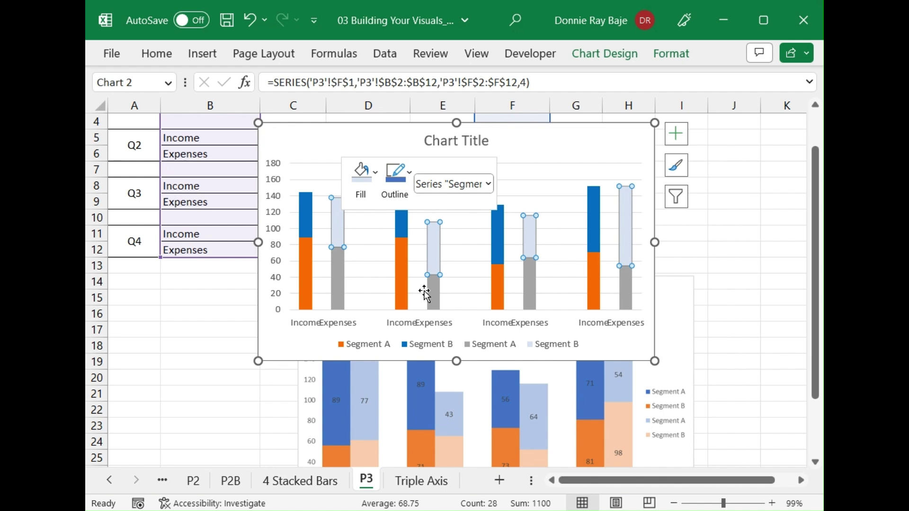
Step: Fill the Expenses columns' Segment A series with a light orange theme color
click(337, 263)
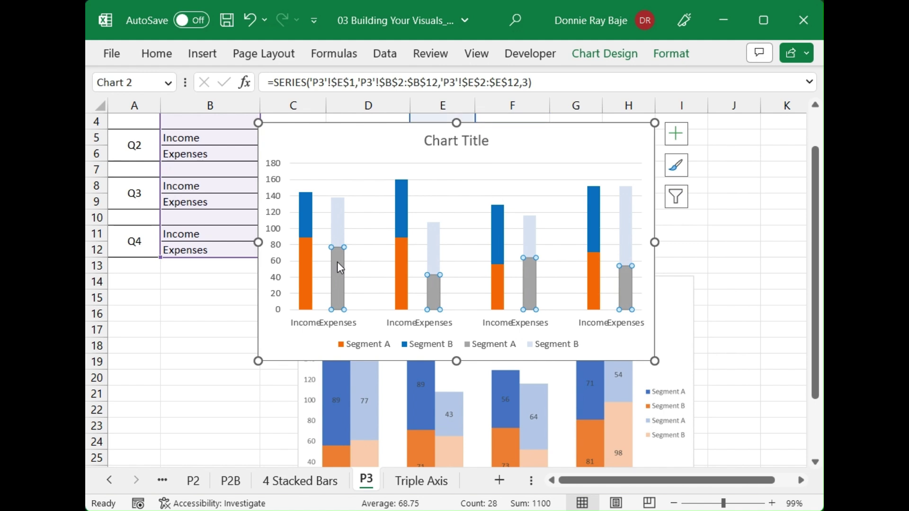
right_click(337, 263)
click(358, 219)
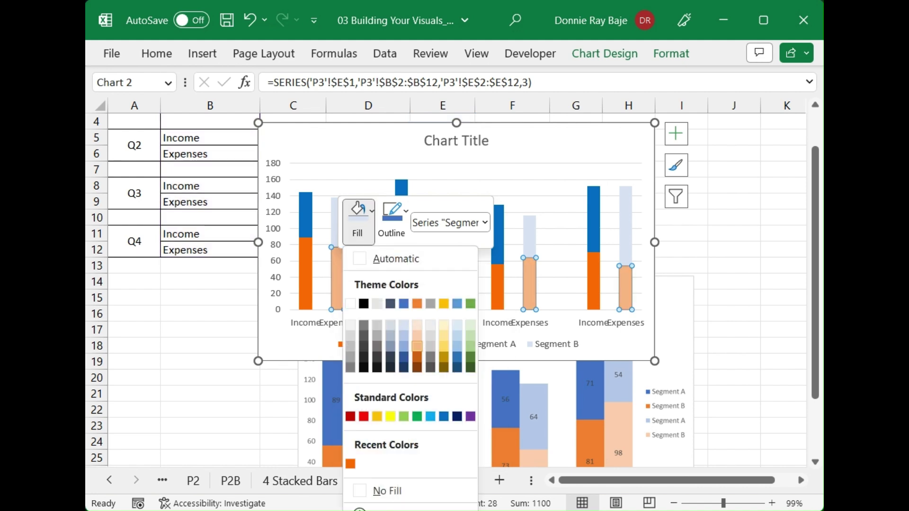
click(417, 346)
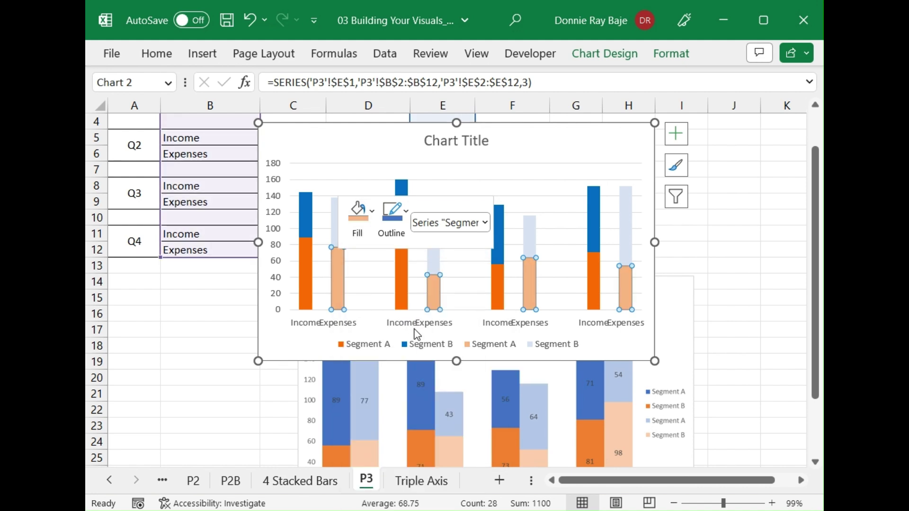
click(284, 232)
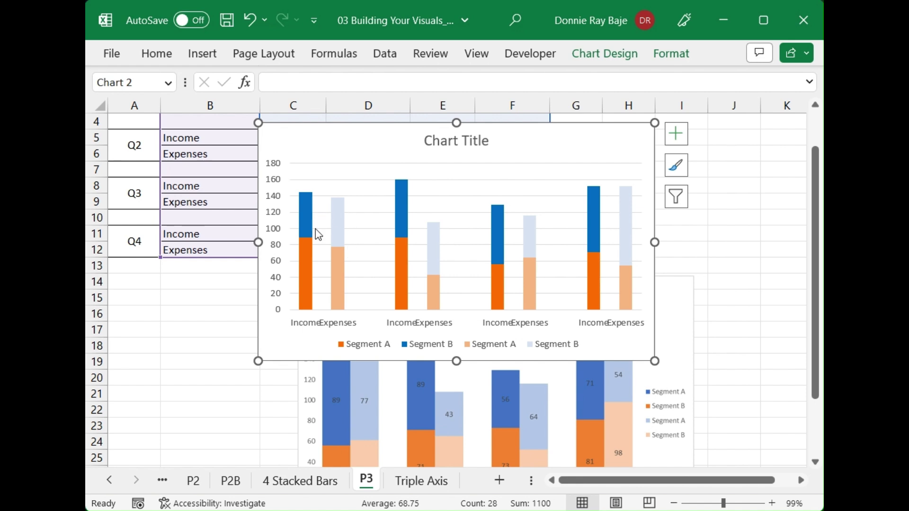
text(.)
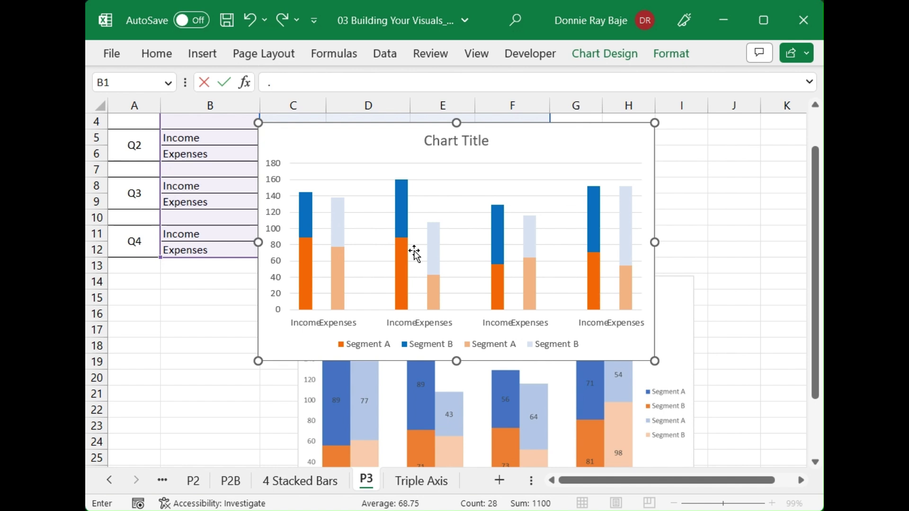
Step: Set the gap width of the chart's data series to 0%
right_click(313, 222)
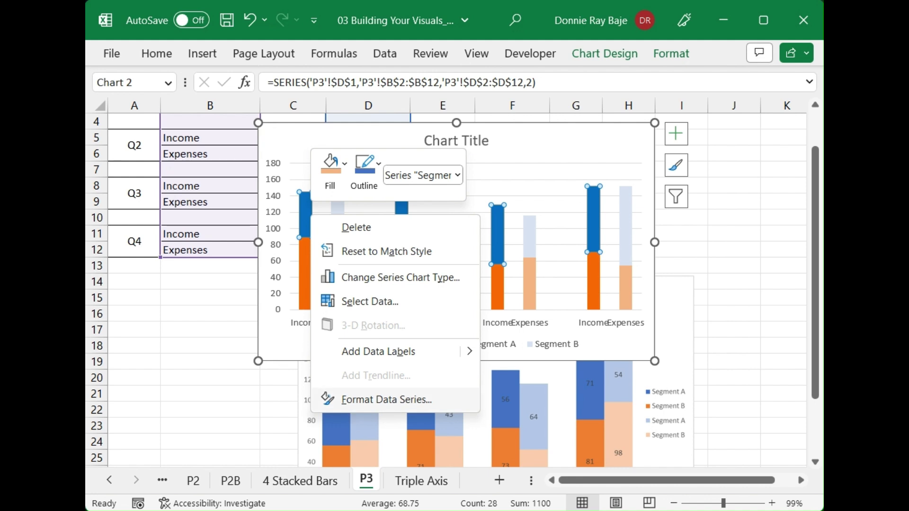
click(367, 400)
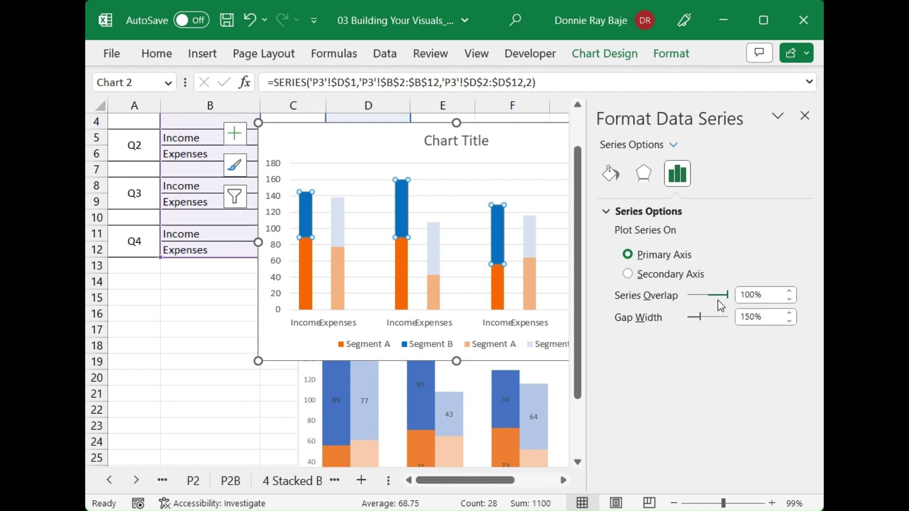
drag(700, 317, 689, 318)
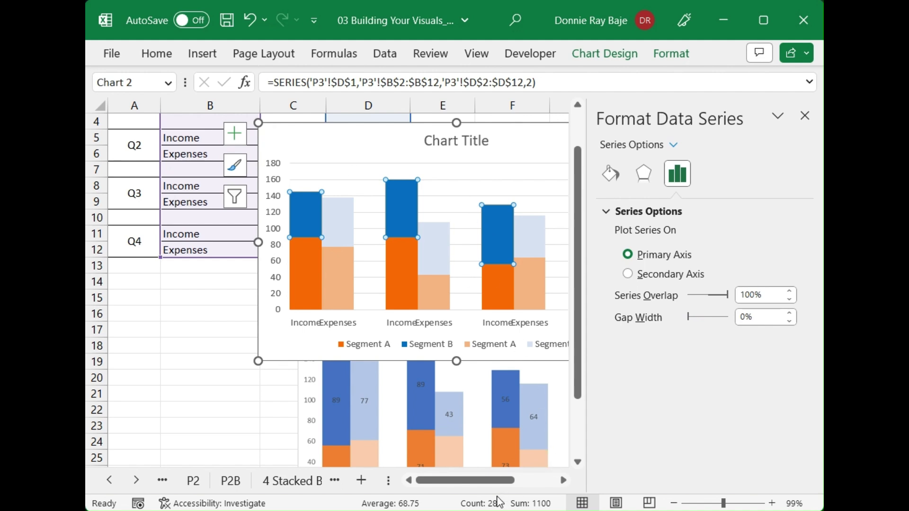
drag(488, 482, 511, 484)
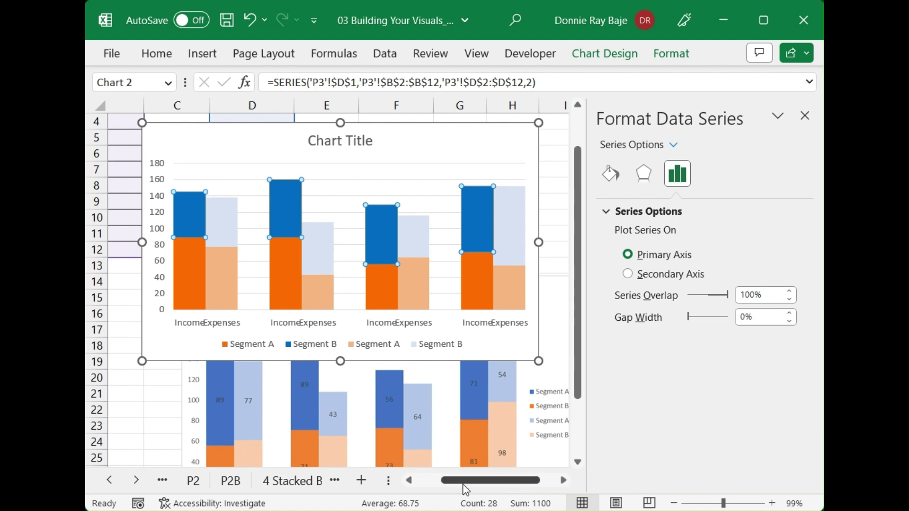
drag(462, 487, 382, 475)
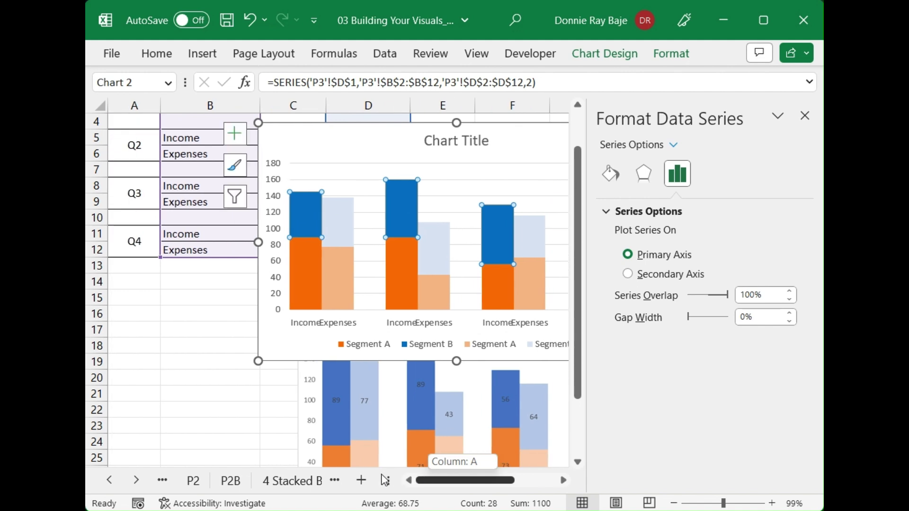
Step: Close the formatting options, place the new chart beside the data table and the reference picture below the table
click(130, 334)
click(325, 144)
drag(325, 144, 293, 143)
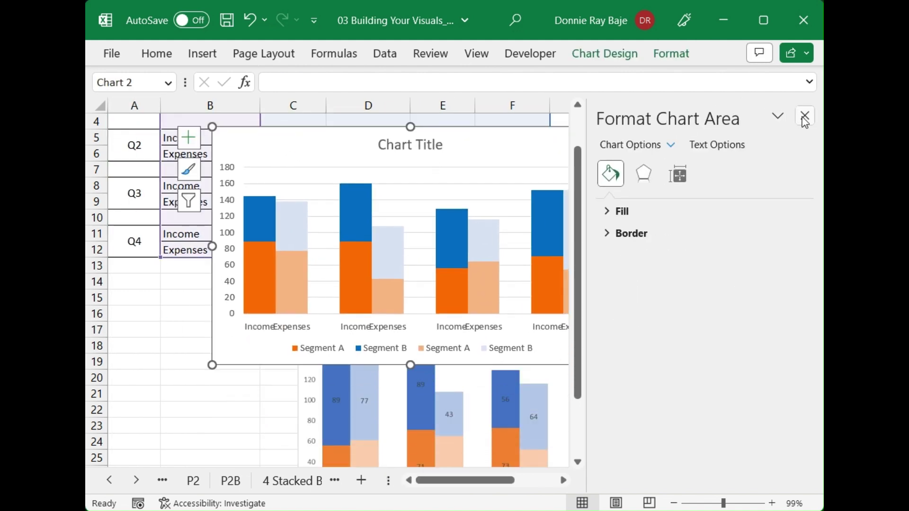
click(806, 116)
drag(524, 154, 598, 150)
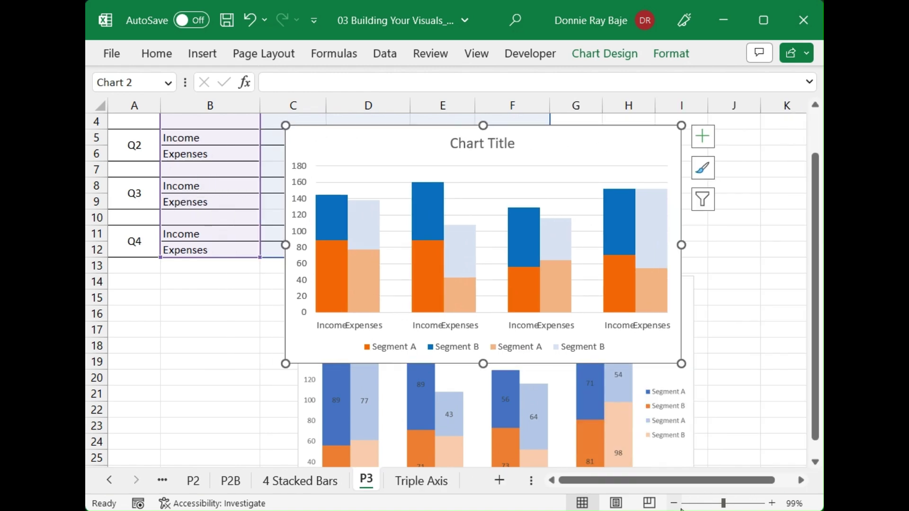
scroll(294, 203, down, 2)
drag(262, 164, 473, 148)
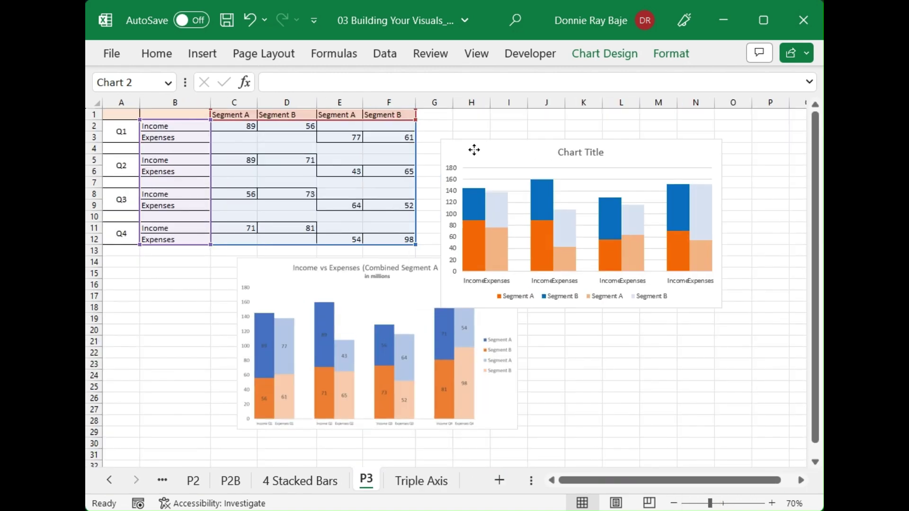
drag(266, 264, 162, 277)
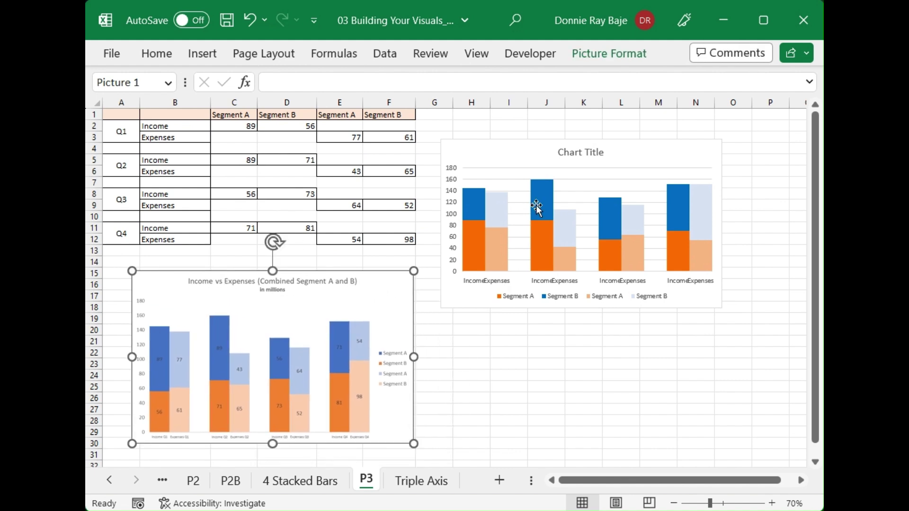
Step: Add data labels to all series of the new chart
click(692, 153)
click(743, 151)
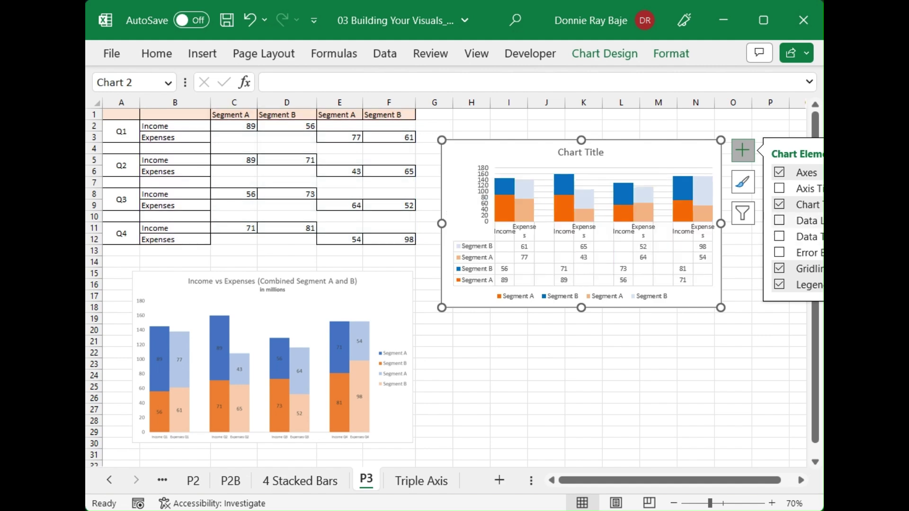
click(779, 220)
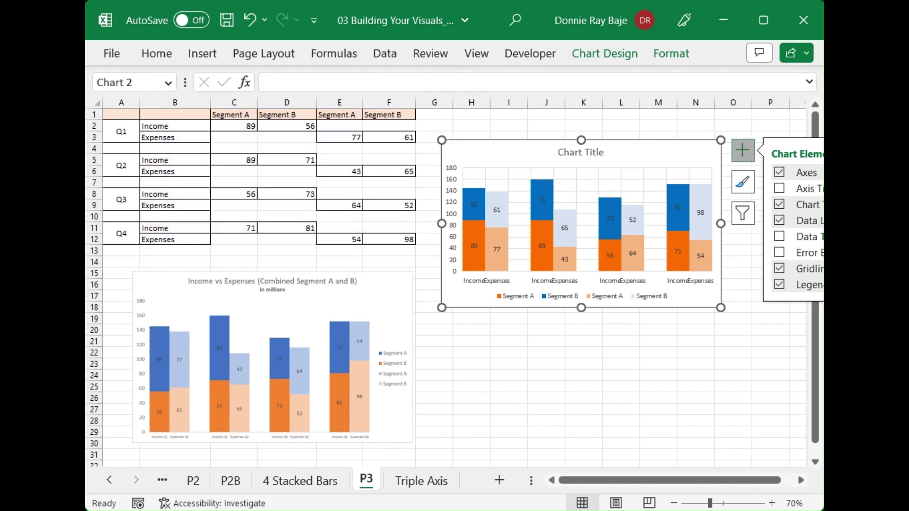
Step: Remove the new chart's gridlines and reposition the chart beside the data table, clear of columns A to G
drag(616, 149, 375, 135)
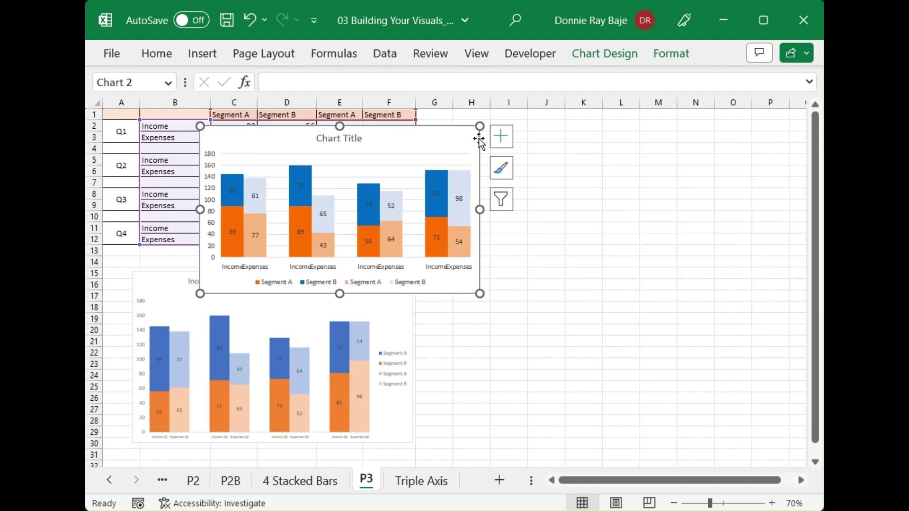
click(501, 136)
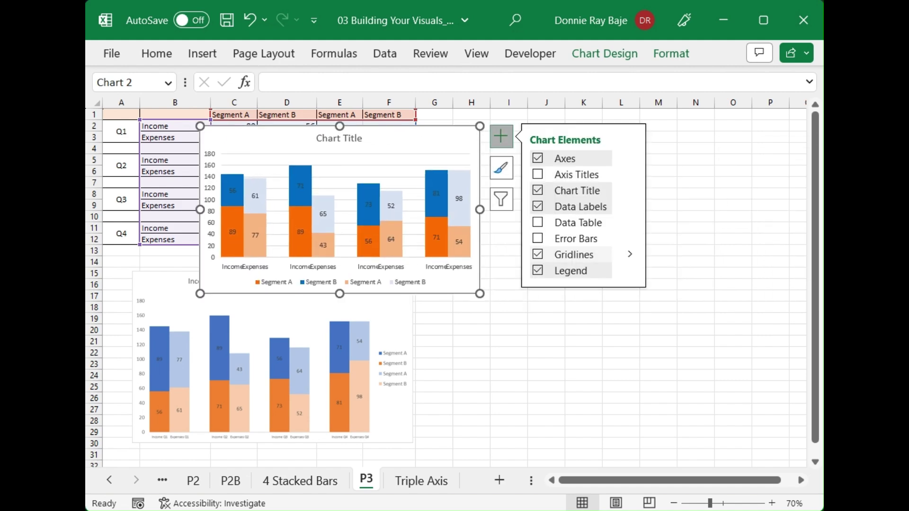
drag(392, 144, 585, 146)
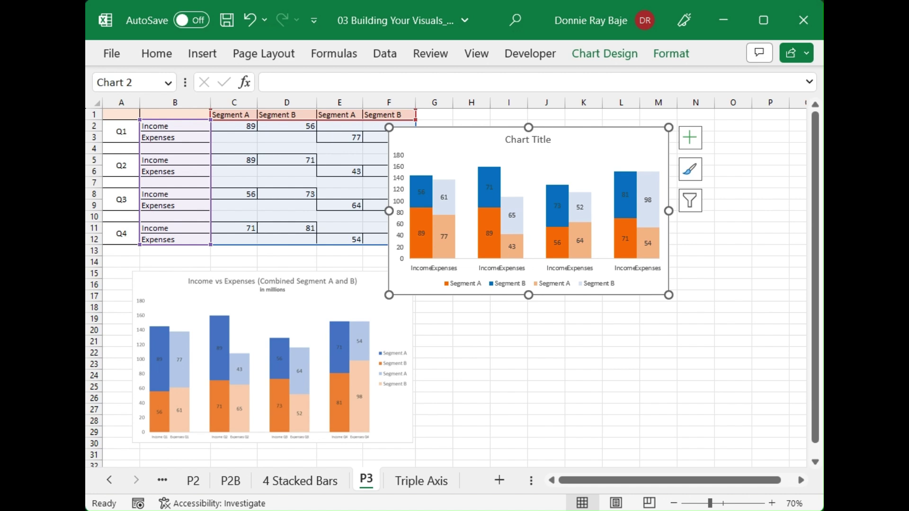
drag(447, 137, 535, 128)
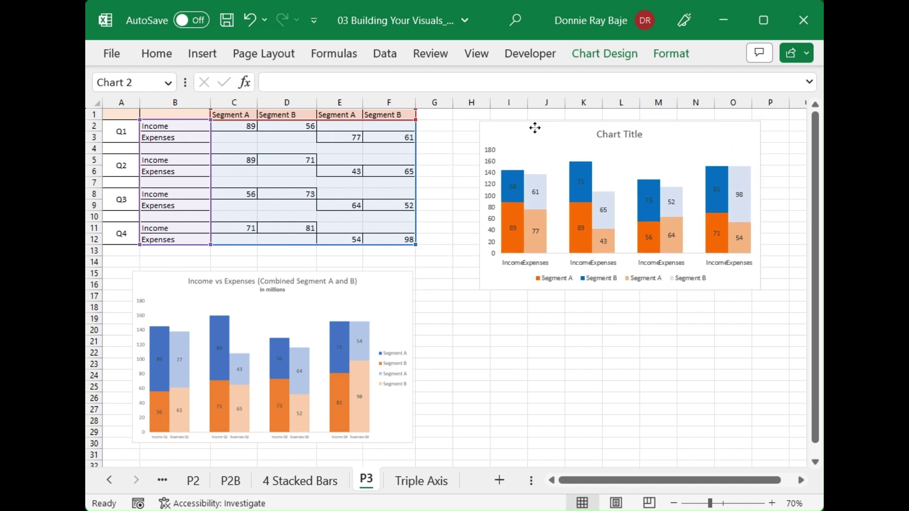
click(439, 126)
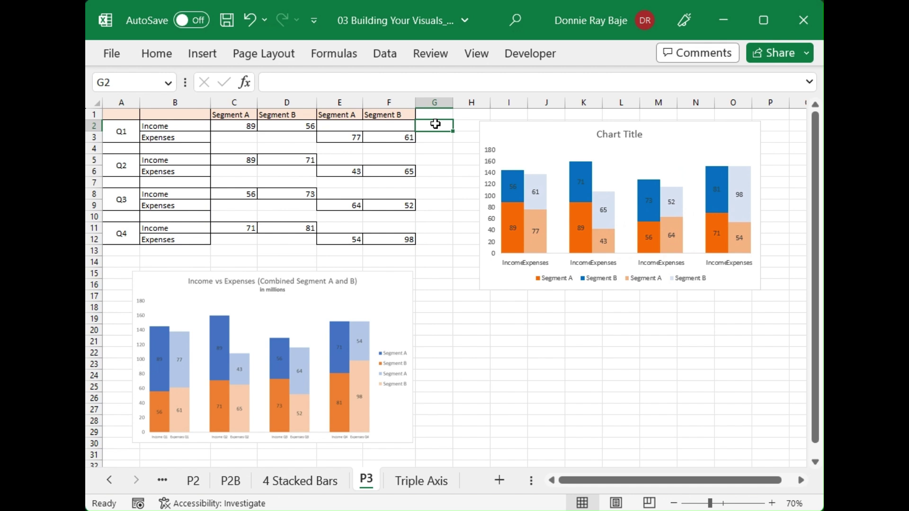
Step: Insert a blank column before the first Segment A column, at column C
click(234, 102)
right_click(235, 102)
click(279, 273)
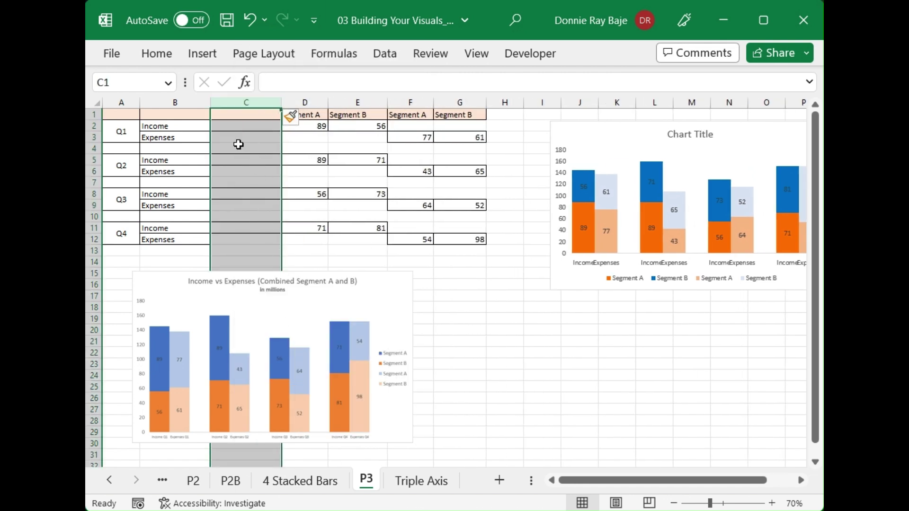
Step: Enter the label "Q1 Income" in cell C2, beside the Q1 income row
click(222, 126)
text(Q1)
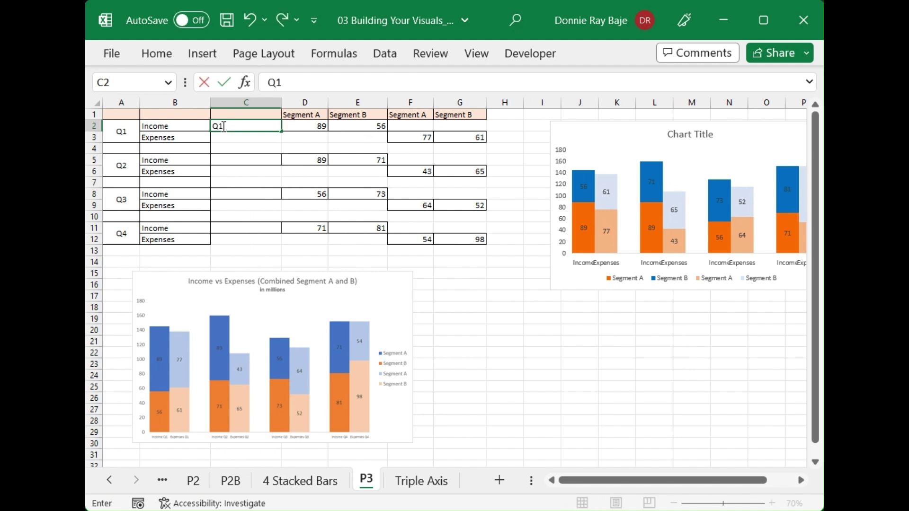
text( Ur)
key(BackSpace)
key(BackSpace)
key(BackSpace)
text(Un)
key(BackSpace)
key(BackSpace)
key(BackSpace)
text(U)
key(BackSpace)
key(BackSpace)
text(Income)
key(Return)
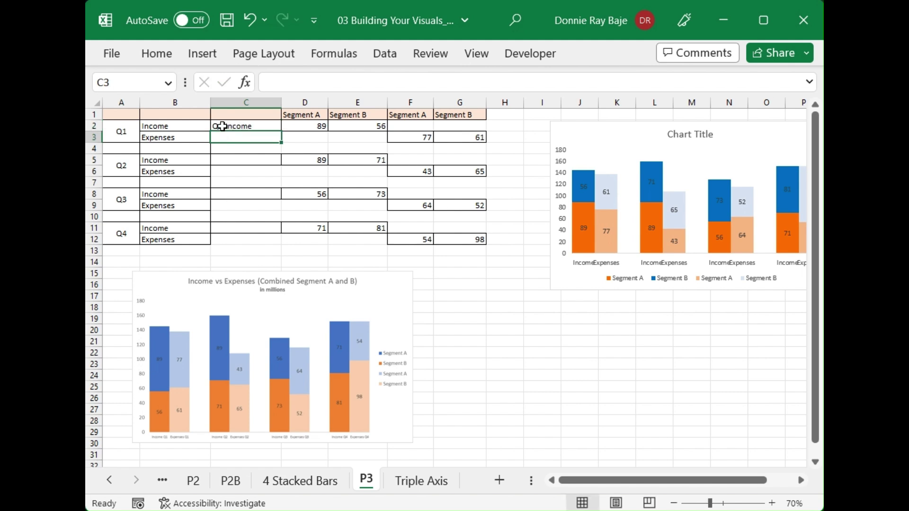
Step: Enter the label "Q1 Expenses" in cell C3
text(Q1 Exe)
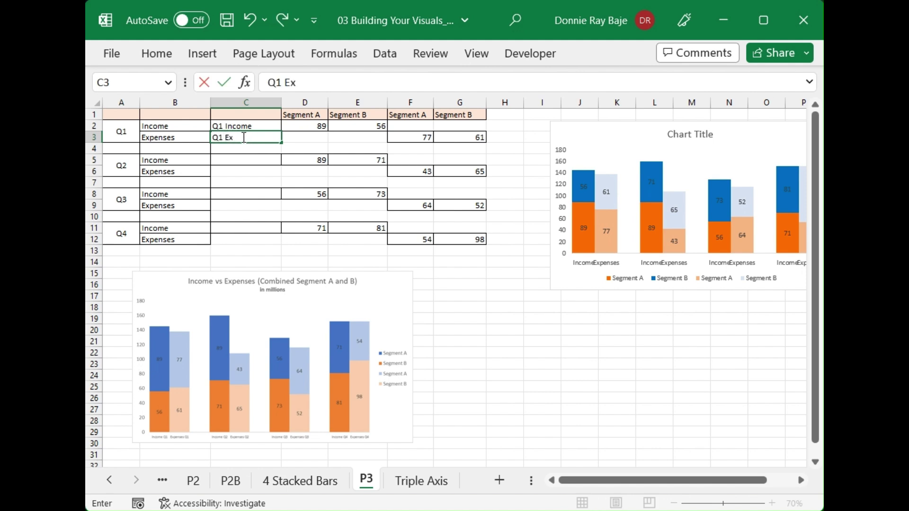
key(BackSpace)
text(penses)
key(BackSpace)
key(BackSpace)
text(=)
key(BackSpace)
text(es)
key(Return)
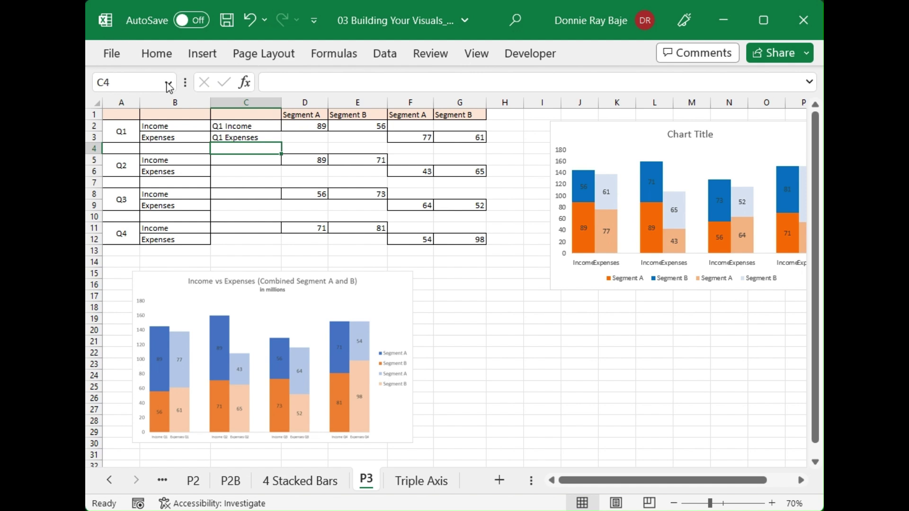
Step: Copy the two Q1 labels in C2:C3 to the Q2, Q3 and Q4 rows, starting at C5, C8 and C11
drag(235, 125, 227, 136)
key(ctrl+c)
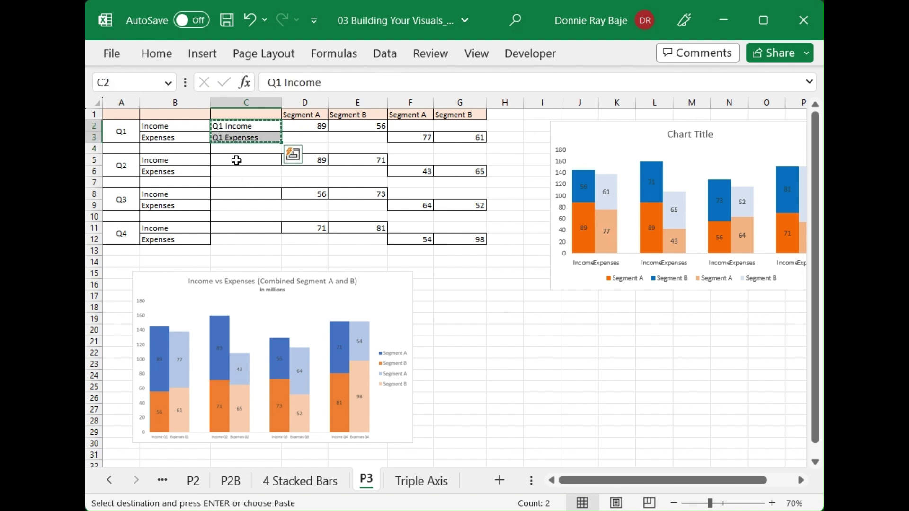
click(237, 160)
key(ctrl+v)
click(240, 196)
key(ctrl+v)
click(237, 228)
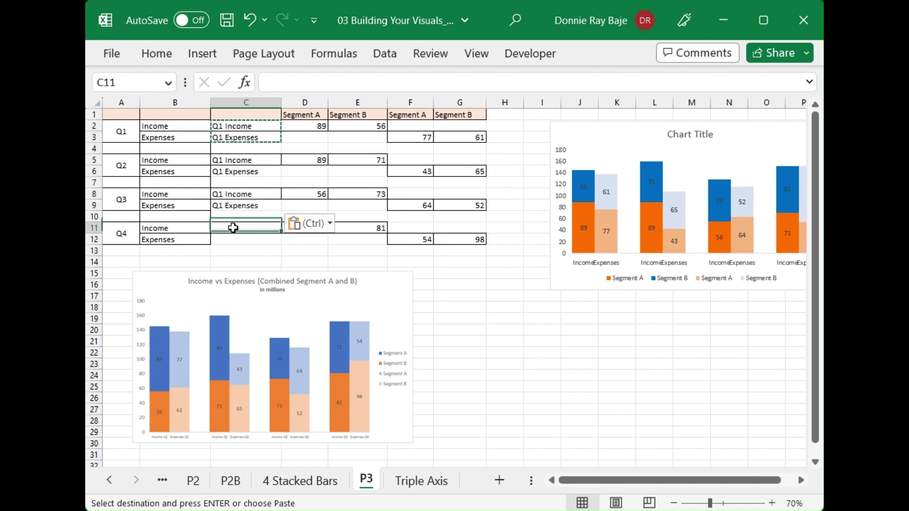
key(ctrl+v)
Step: Change the copied labels in C5 and C6 to "Q2 Income" and "Q2 Expenses"
click(222, 161)
double_click(222, 161)
key(BackSpace)
text(2)
key(Return)
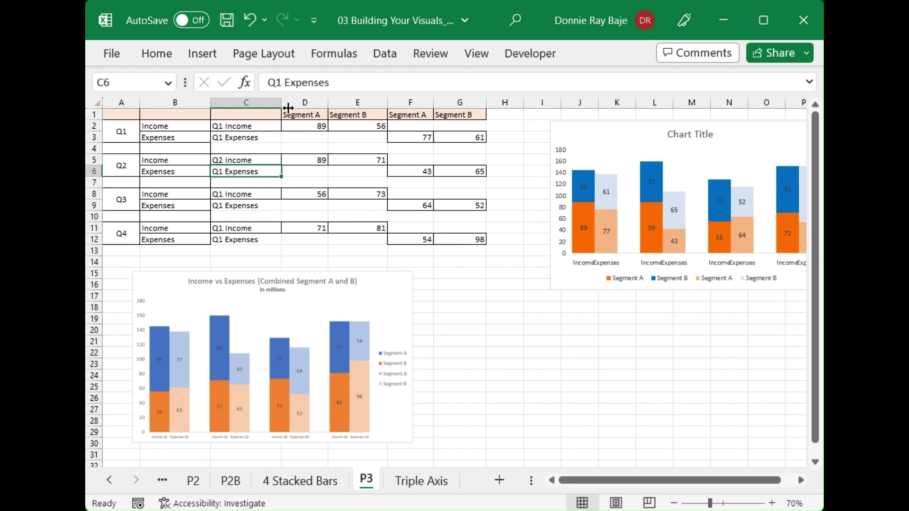
click(285, 82)
key(BackSpace)
text(2)
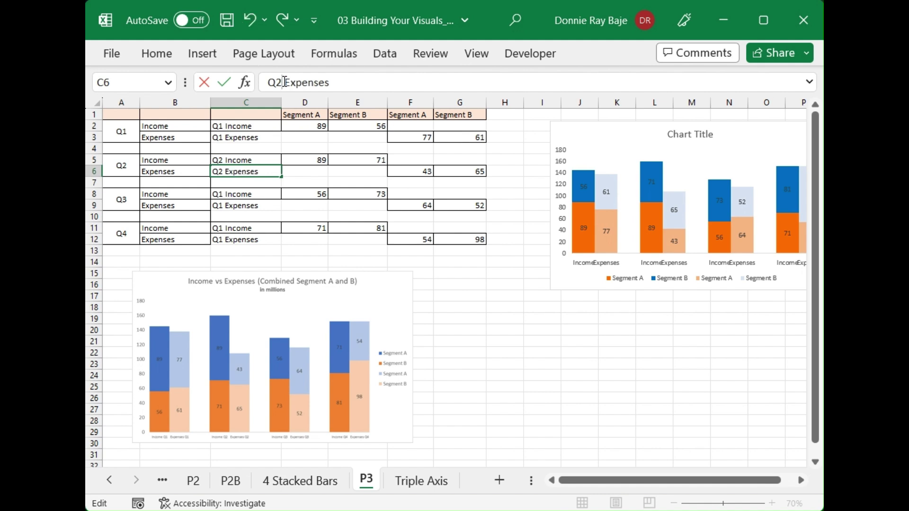
key(Return)
Step: Change the copied labels in C8 and C9 to "Q3 Income" and "Q3 Expenses"
click(257, 195)
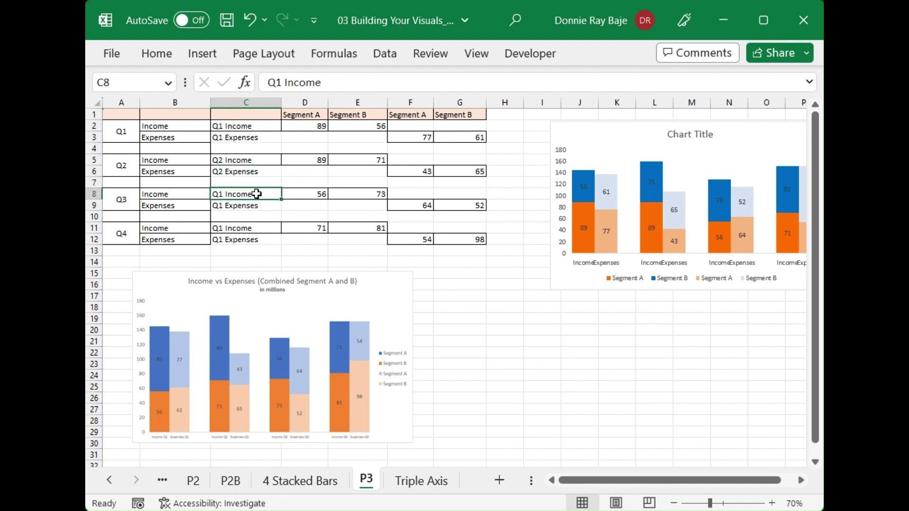
click(281, 81)
key(BackSpace)
text(3)
key(Return)
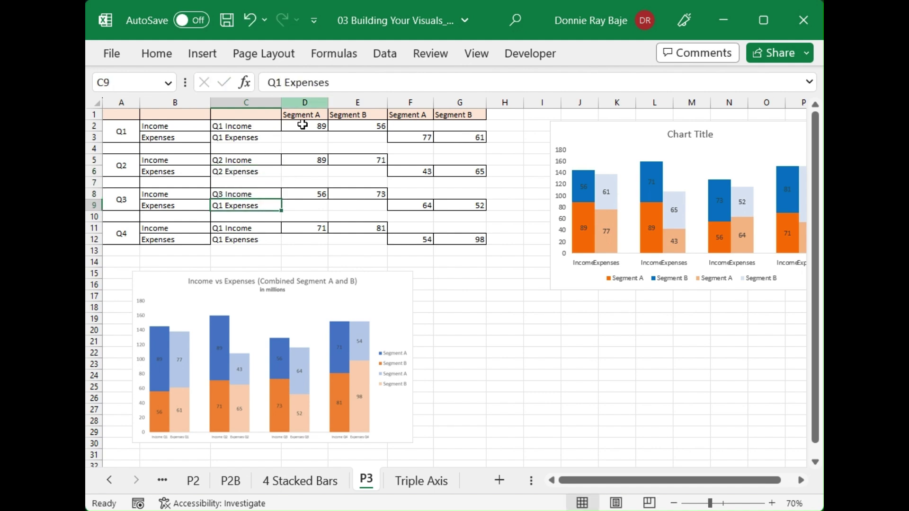
click(278, 82)
key(BackSpace)
text(3)
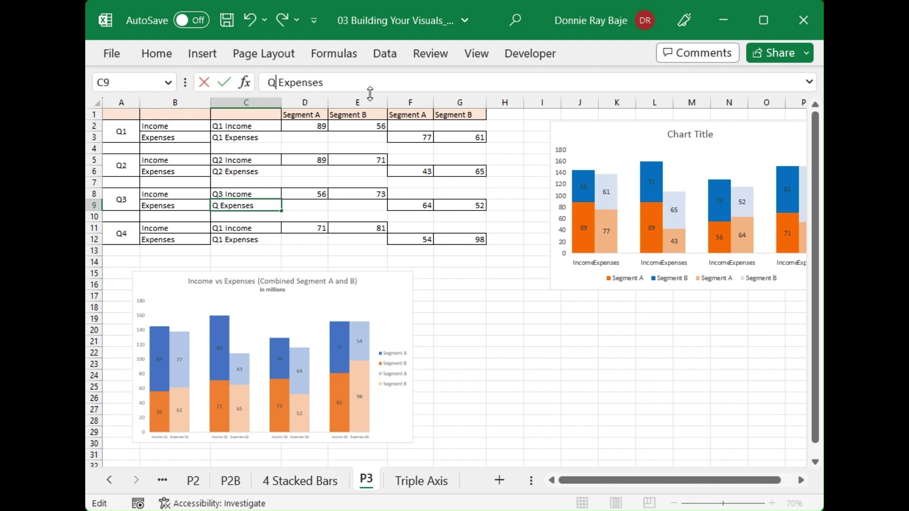
key(Return)
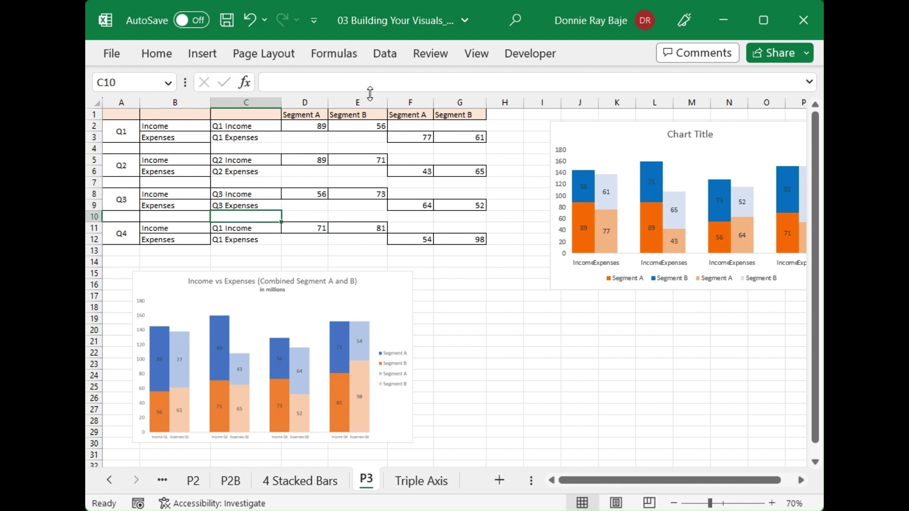
Step: Change the copied labels in C11 and C12 to "Q4 Income" and "Q4 Expenses"
click(237, 228)
click(283, 82)
key(BackSpace)
text(4)
click(254, 241)
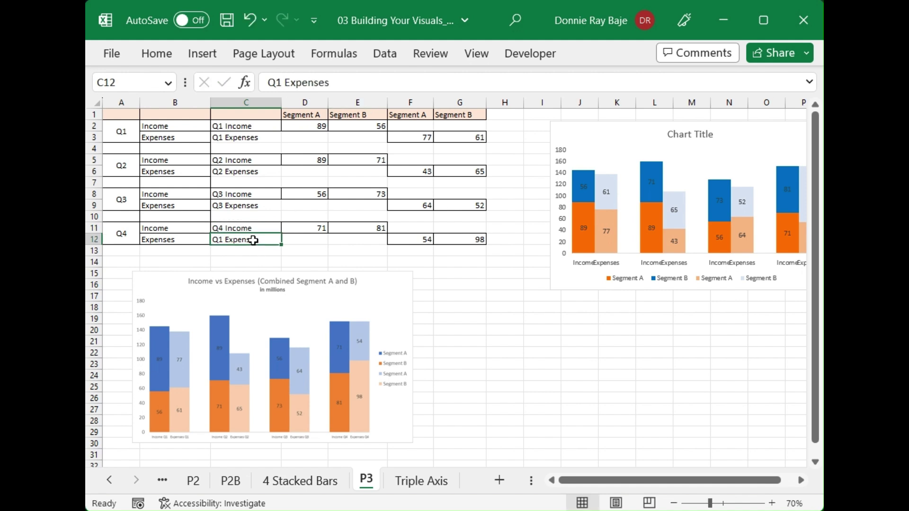
click(277, 81)
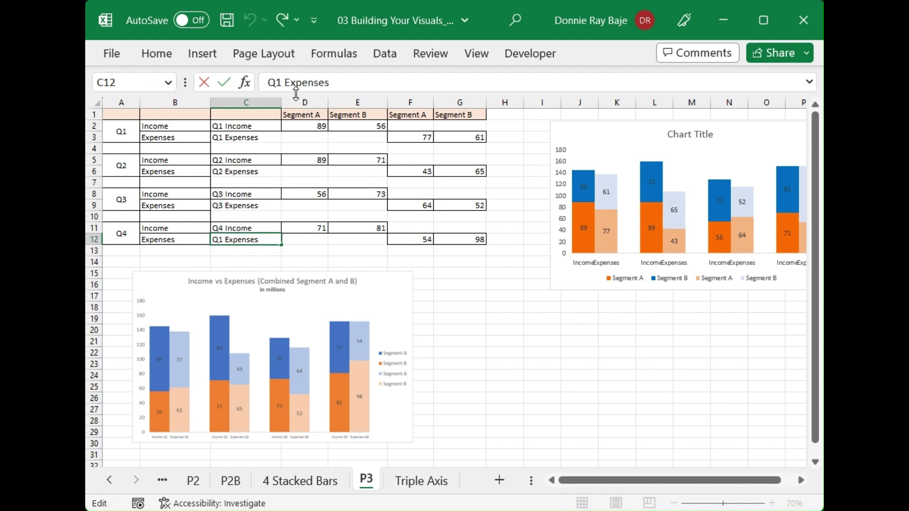
key(Delete)
text(4)
key(Return)
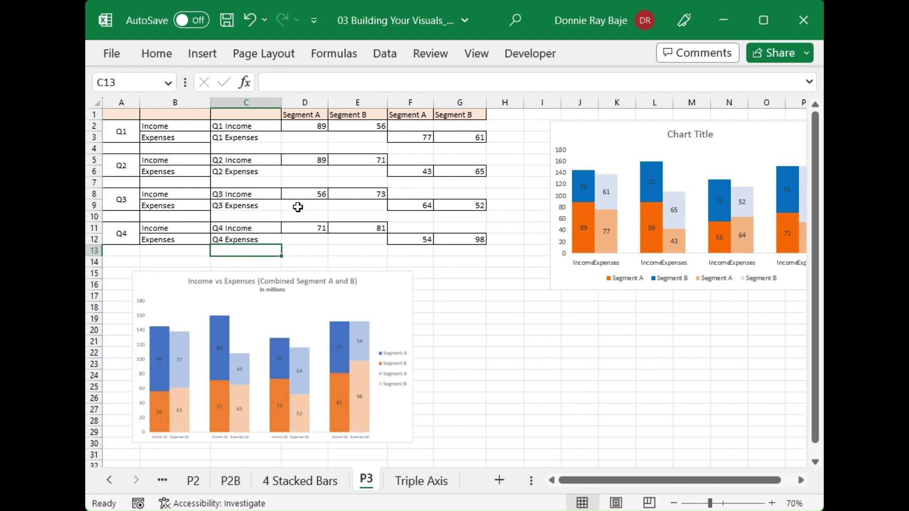
Step: Move the new chart over columns F to L and replace its horizontal axis labels with the range C2:C12
click(263, 98)
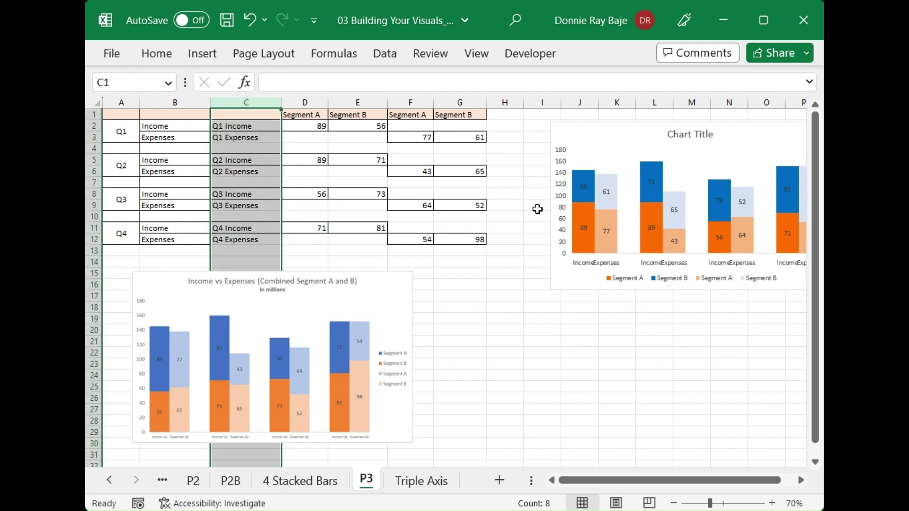
click(614, 127)
drag(614, 127, 457, 121)
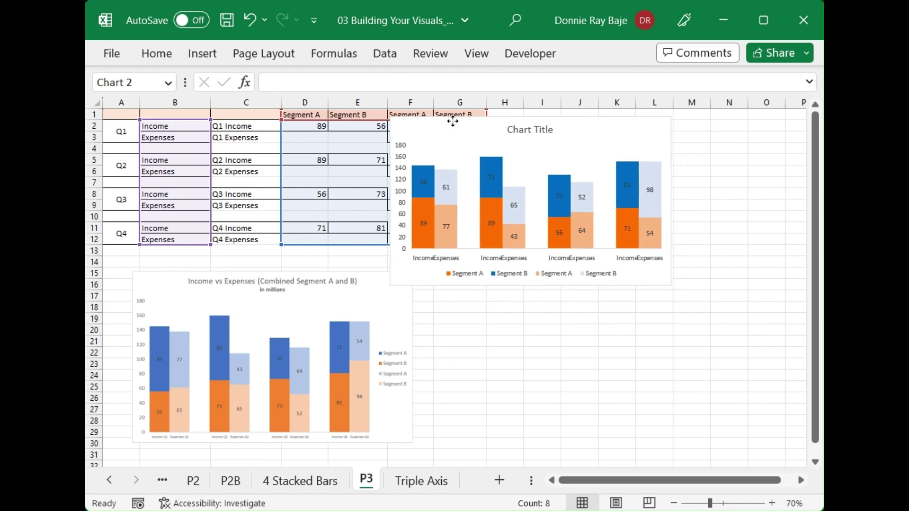
click(433, 264)
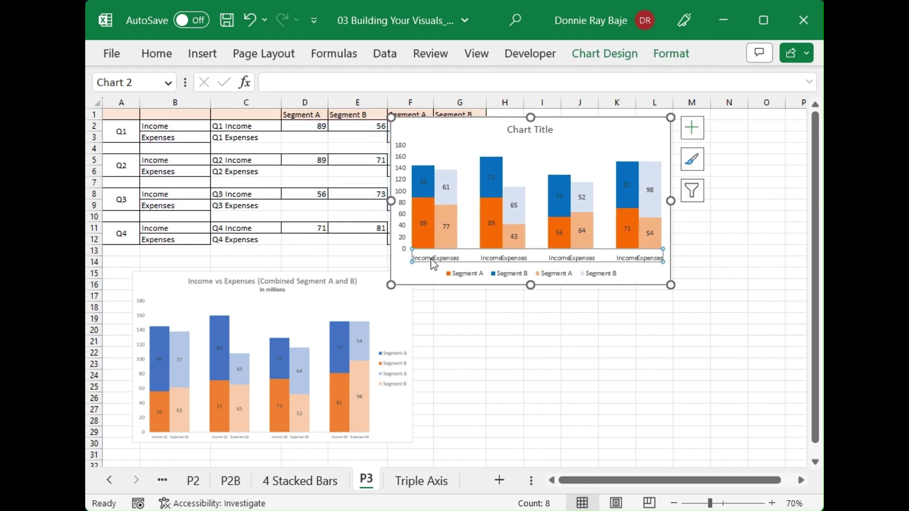
right_click(434, 264)
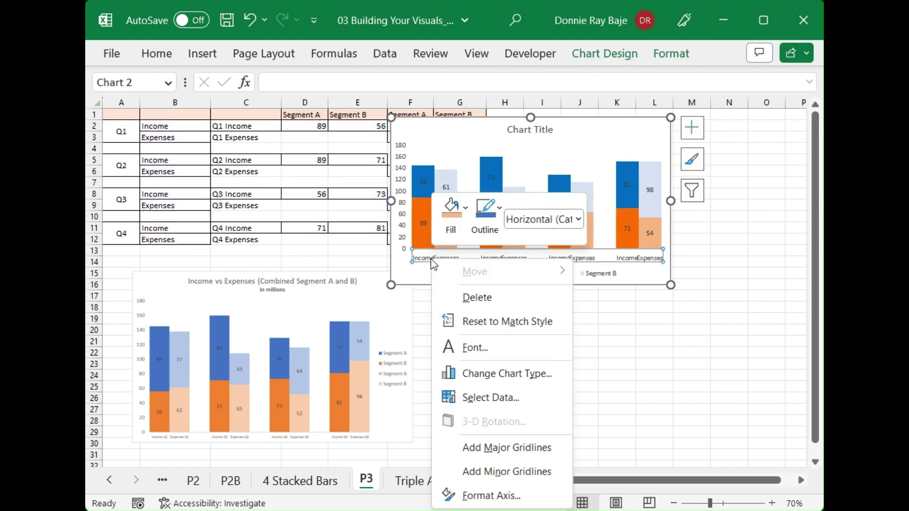
click(491, 398)
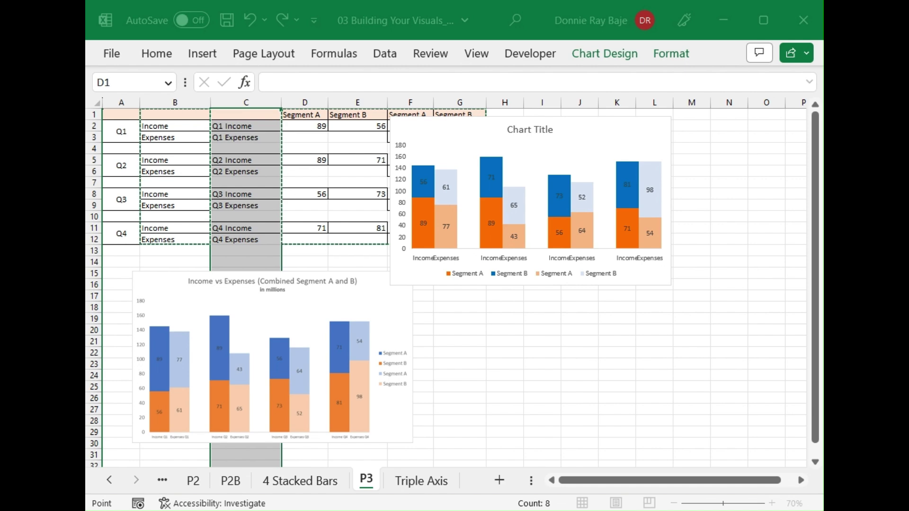
key(Escape)
drag(175, 126, 175, 240)
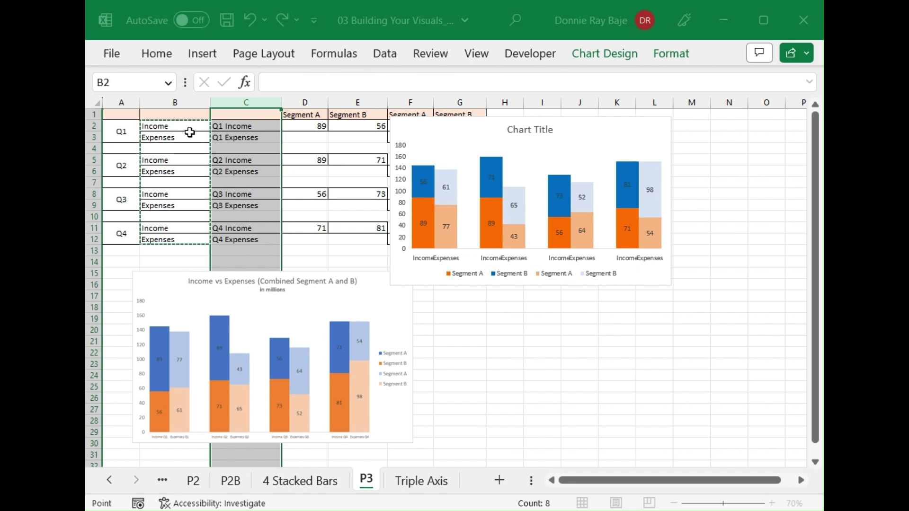
drag(229, 125, 231, 240)
key(Return)
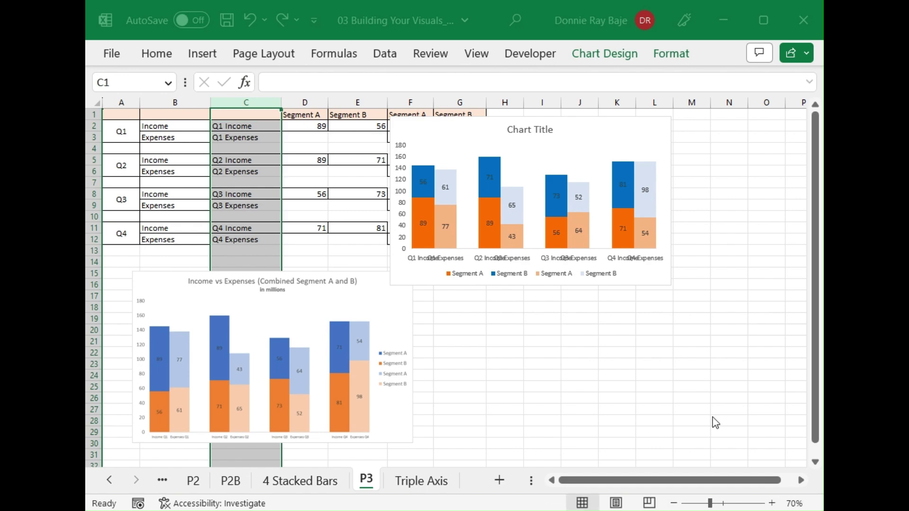
Step: Enlarge the chart to reach about column N and row 22, and reduce its category axis labels to font size 7
drag(670, 285, 743, 361)
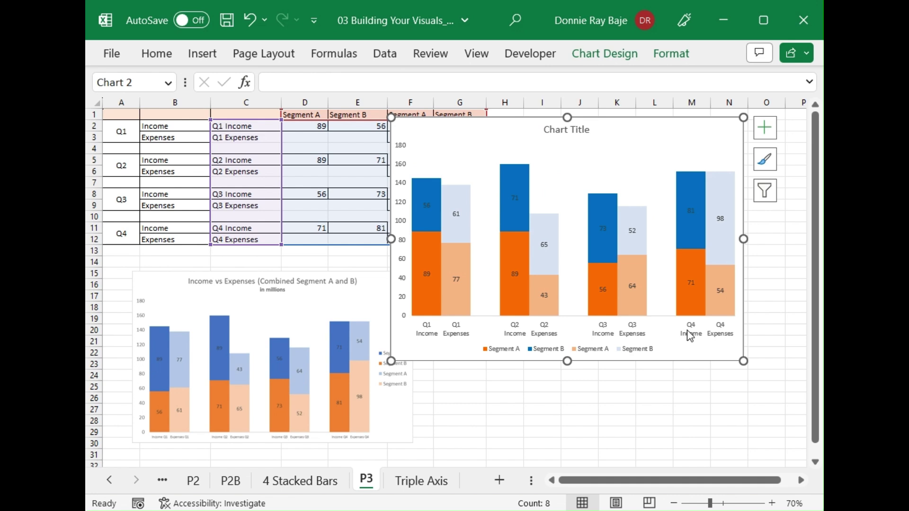
click(690, 336)
click(144, 59)
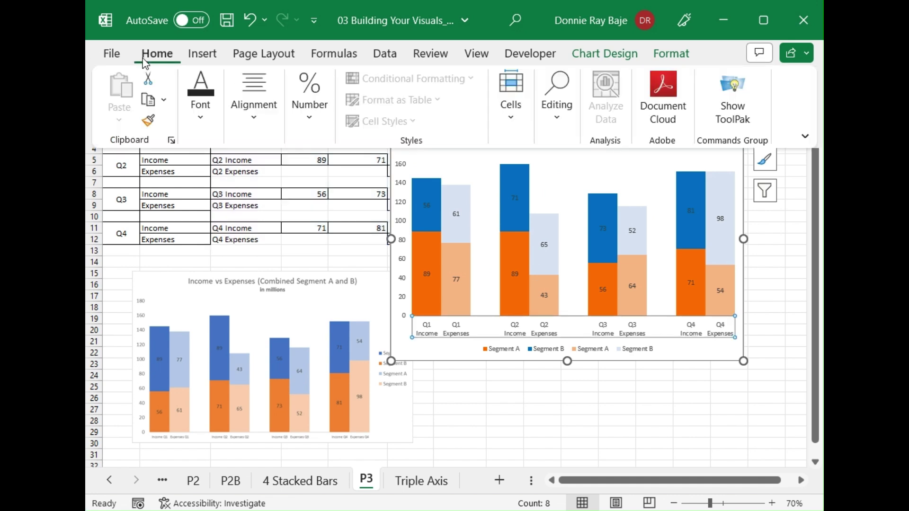
click(209, 119)
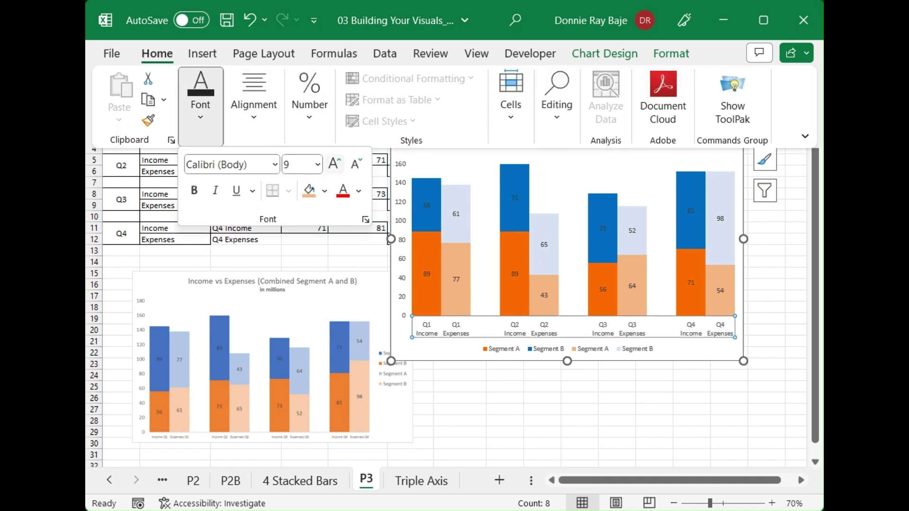
click(356, 165)
click(356, 165)
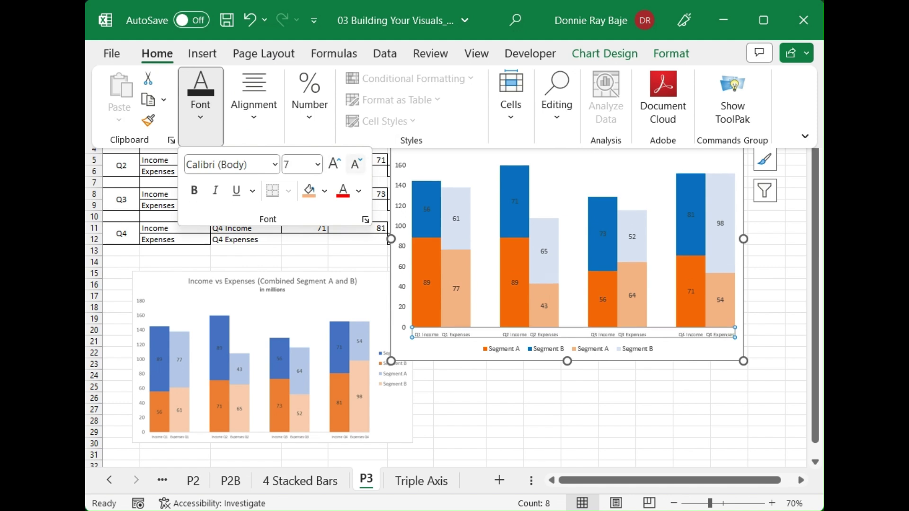
key(Escape)
key(Escape)
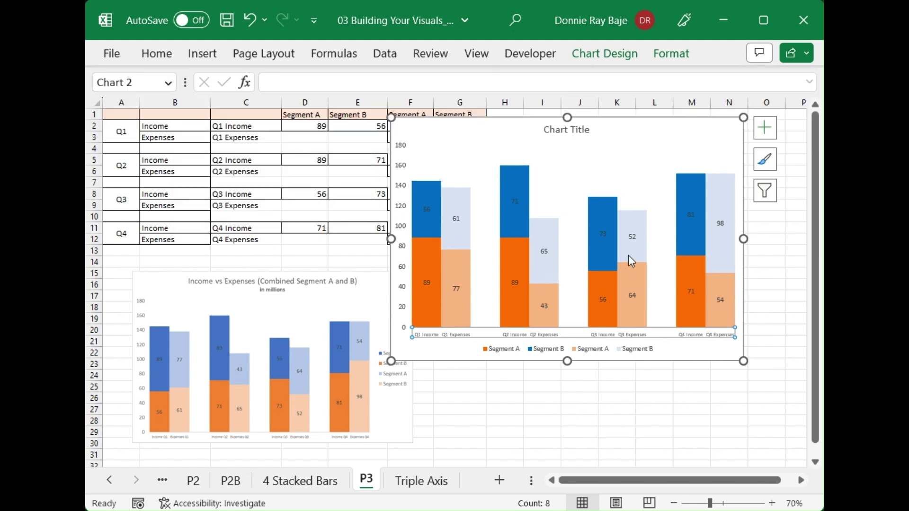
Step: Set the chart title to "Incomes vs Expenses (Combined Segment A and B)" with "in millions" on a second line
click(571, 129)
double_click(571, 130)
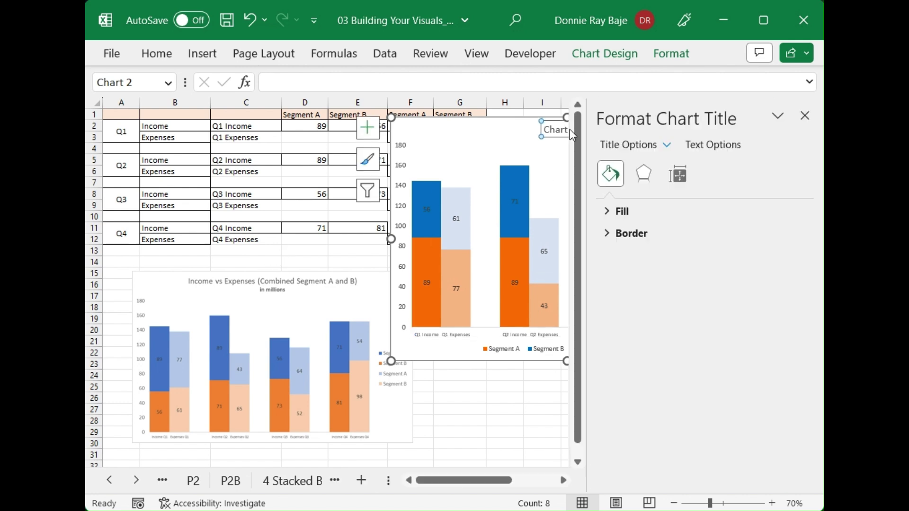
click(805, 116)
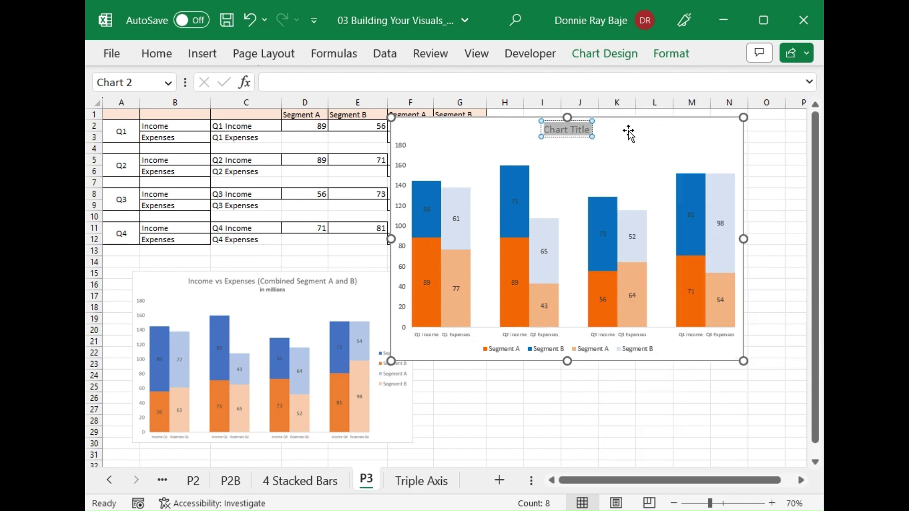
text(Incomes vs Expenses (Combined Segment A and B))
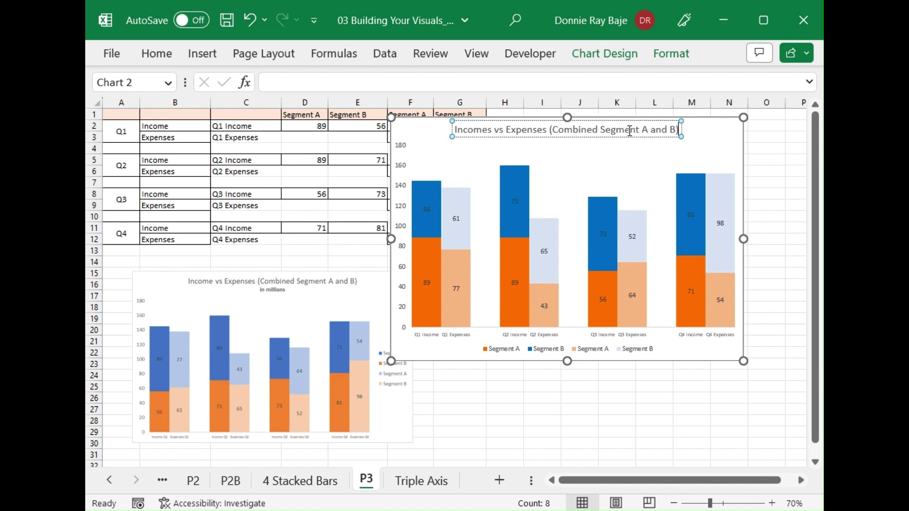
key(Return)
text(in millions)
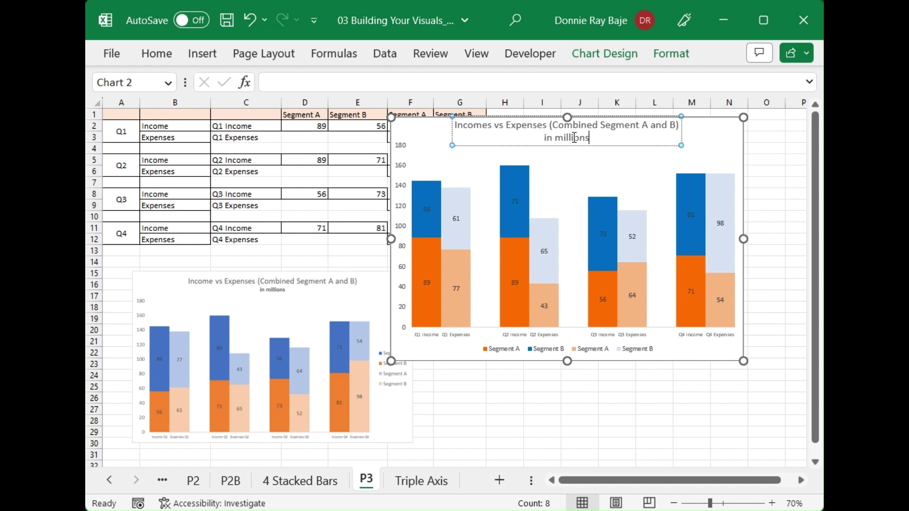
Step: Make the "in millions" line of the chart title bold and reduce its font size by several steps
drag(592, 139, 531, 140)
click(173, 57)
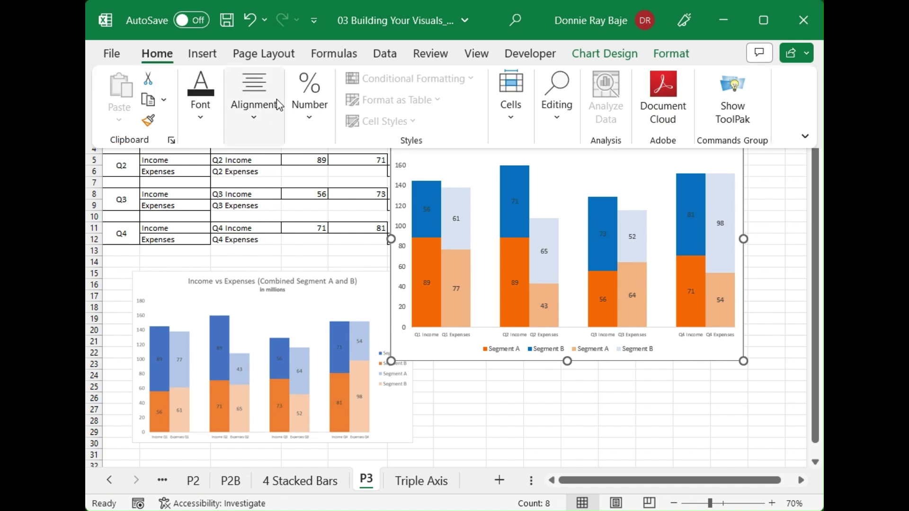
click(201, 94)
click(193, 190)
click(355, 164)
click(355, 164)
click(356, 164)
click(356, 164)
click(356, 164)
click(551, 397)
click(555, 410)
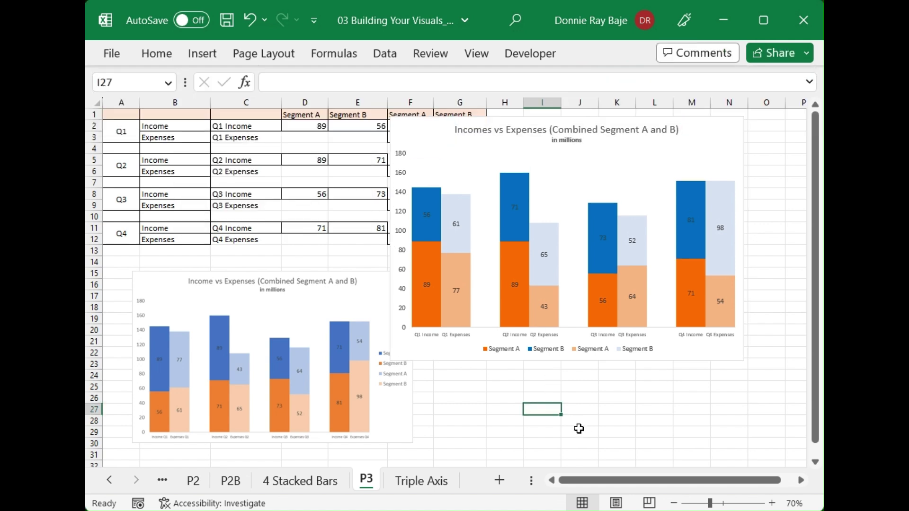
Step: Move the finished chart clear of the data table, over columns I to R, and deselect it
click(674, 503)
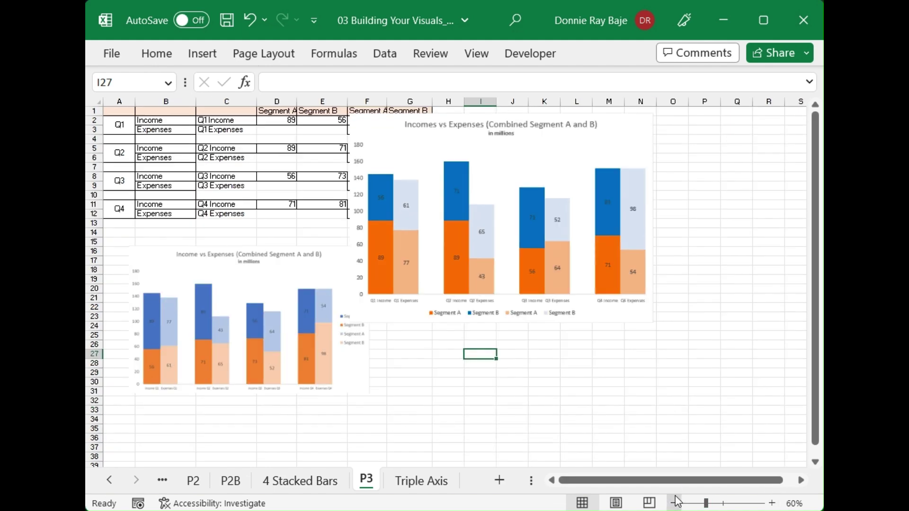
click(674, 503)
drag(325, 132, 438, 127)
click(772, 503)
click(772, 503)
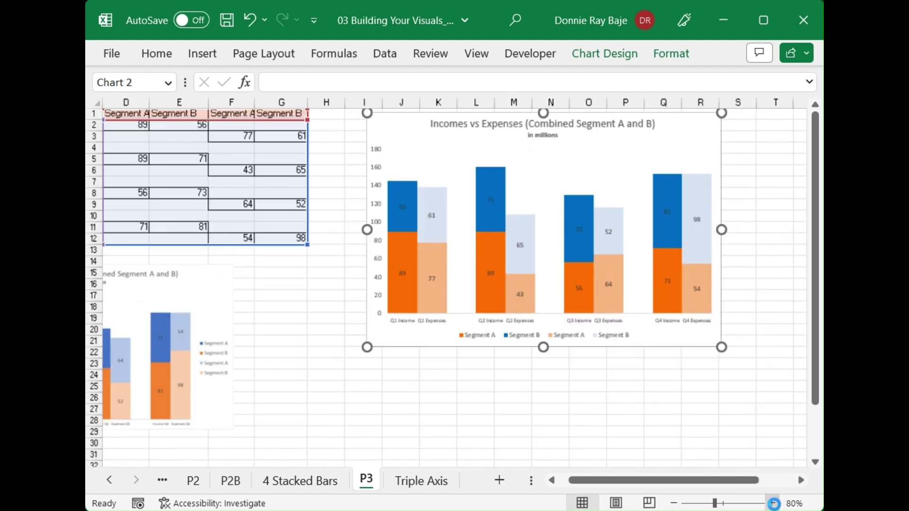
click(772, 503)
click(772, 503)
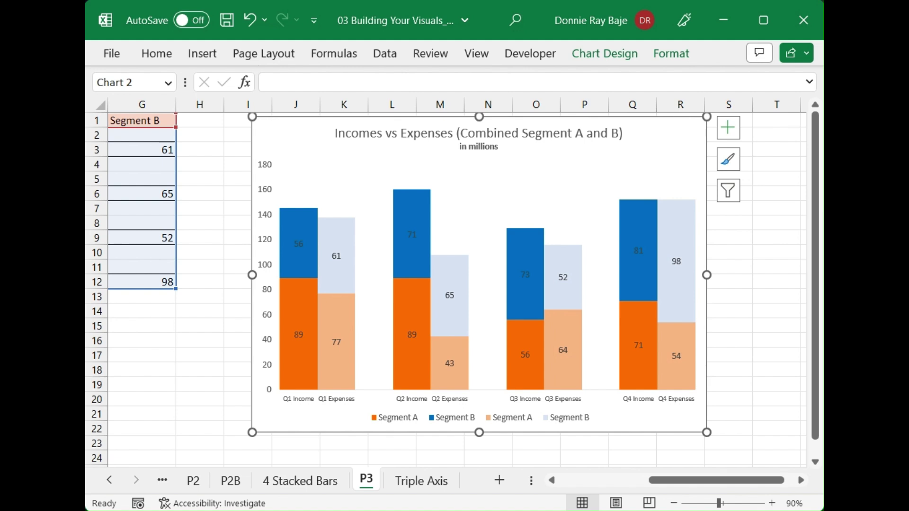
click(593, 485)
drag(650, 487, 725, 479)
click(114, 375)
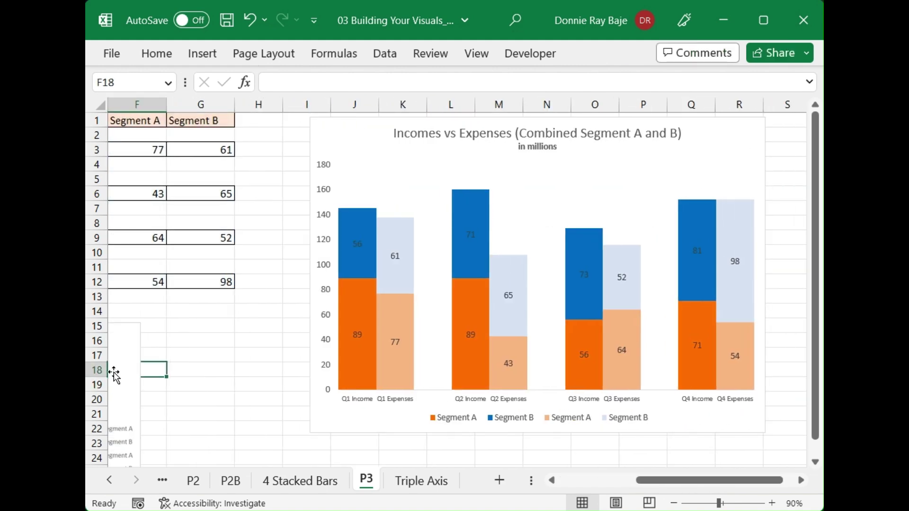